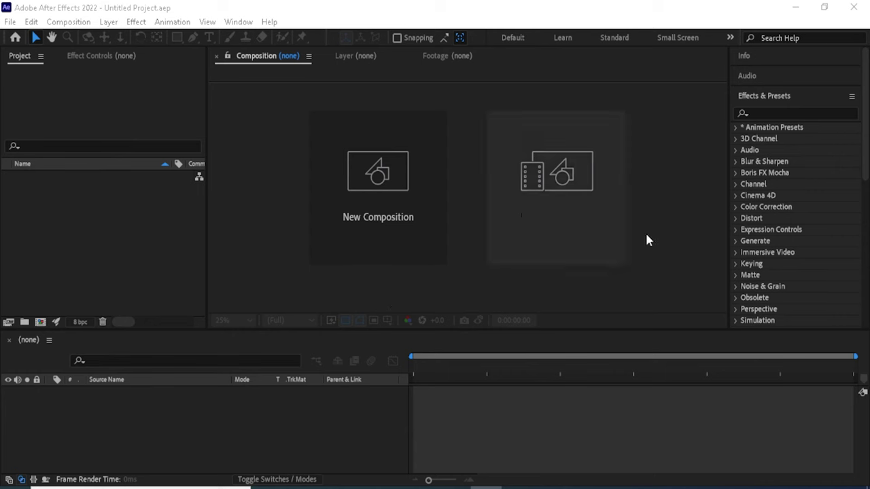
- Open New folder (2) and import r1.png into the After Effects project
left_click(797, 13)
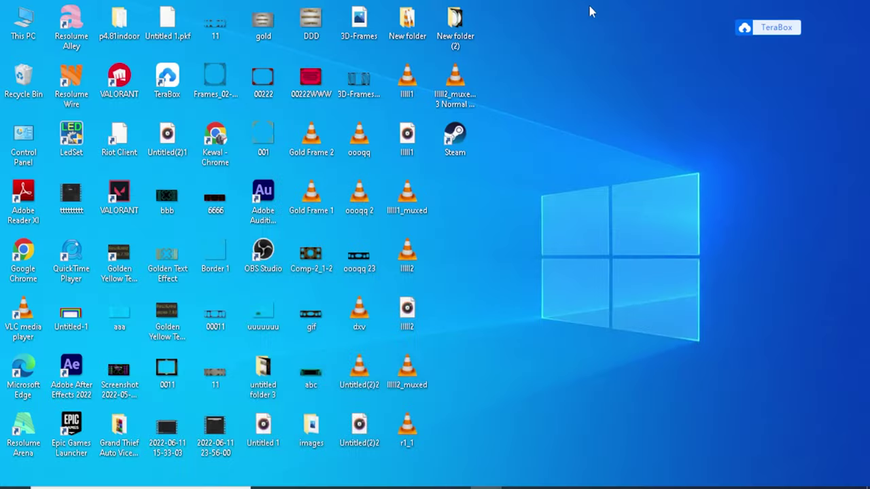
double_click(455, 23)
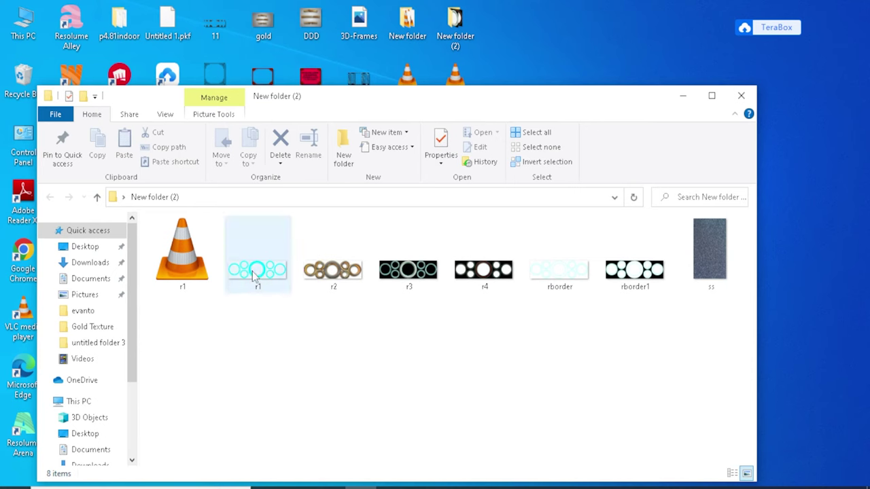
left_click_drag(253, 271, 524, 479)
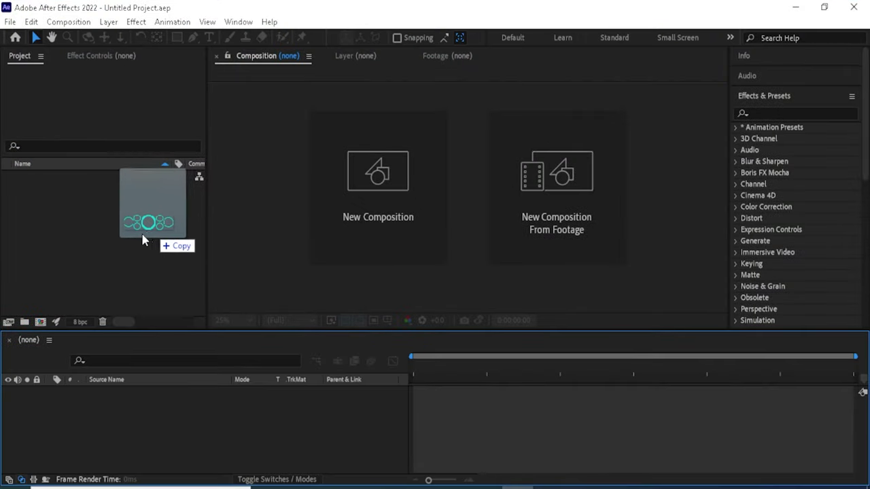
left_click_drag(524, 480, 97, 267)
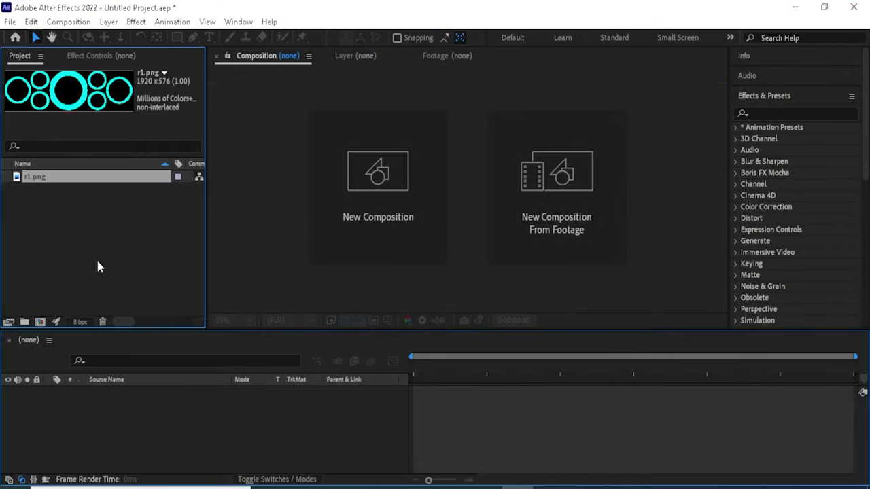
- Import ss.jpeg and rborder1.png from the same folder into the project
left_click(795, 7)
left_click_drag(700, 250, 510, 479)
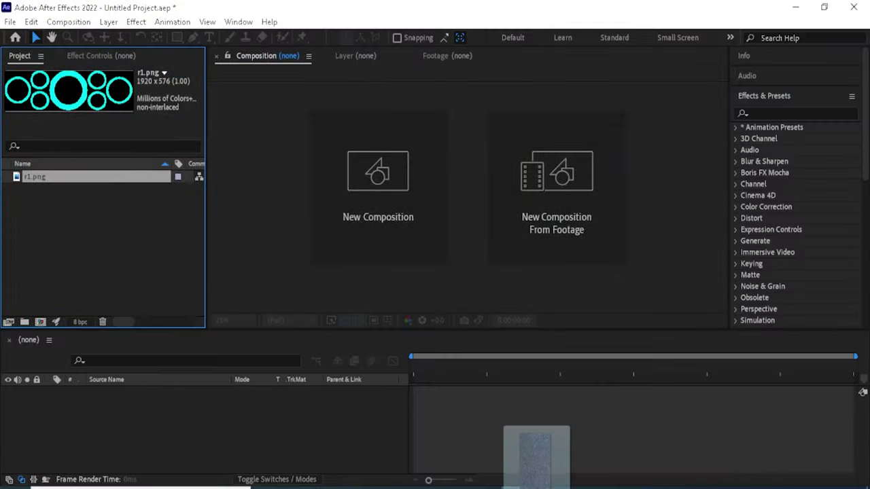
mouse_move(510, 479)
left_mouse_down()
mouse_move(28, 316)
mouse_move(38, 262)
left_mouse_up()
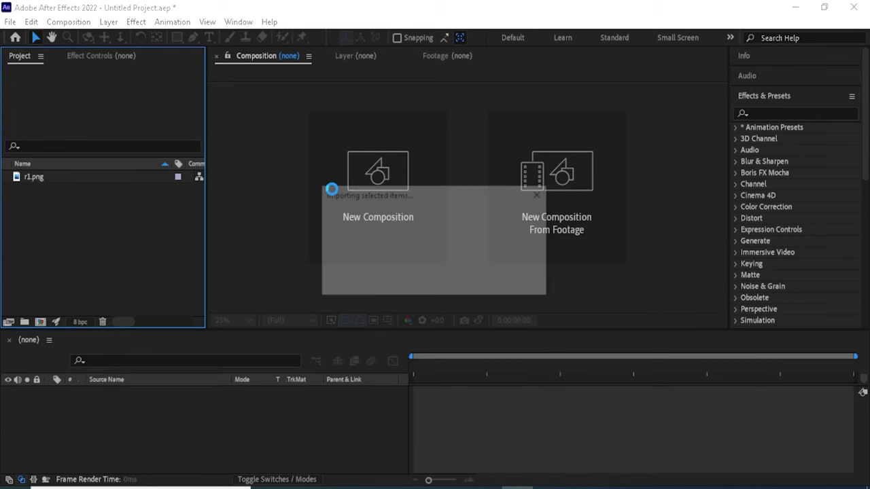
left_click(795, 8)
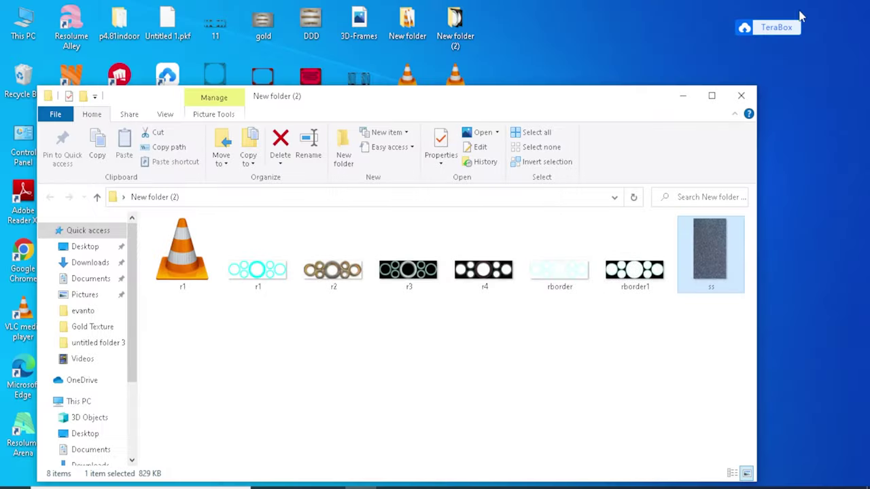
mouse_move(628, 275)
left_mouse_down()
mouse_move(537, 484)
mouse_move(109, 280)
left_mouse_up()
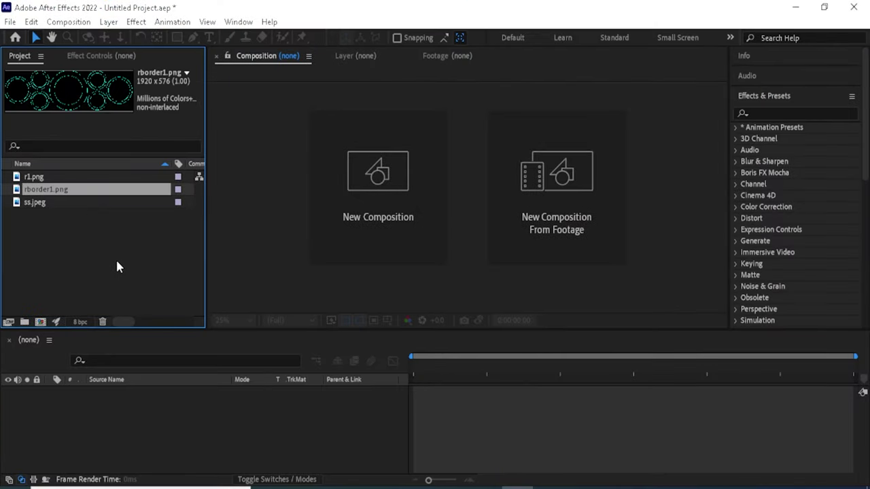
- Create the 1920x576, 10-second r1 composition from r1.png and select its layer
left_click(55, 177)
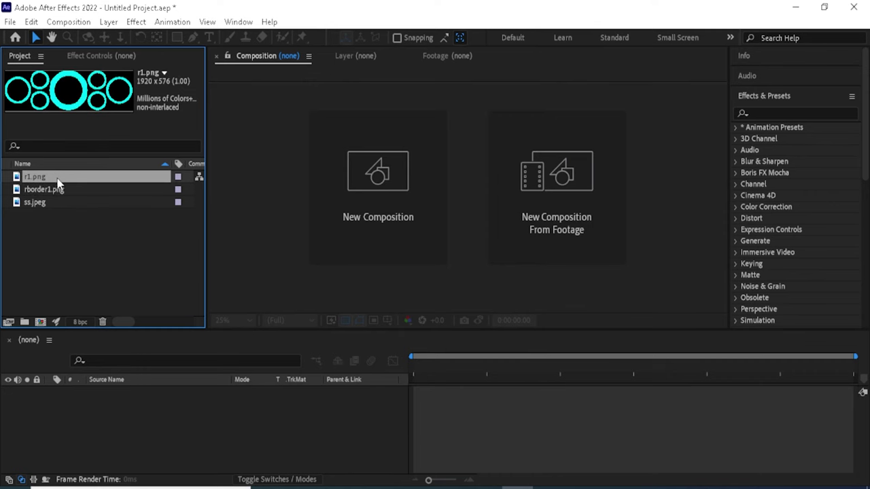
mouse_move(54, 177)
left_mouse_down()
mouse_move(154, 418)
mouse_move(152, 410)
left_mouse_up()
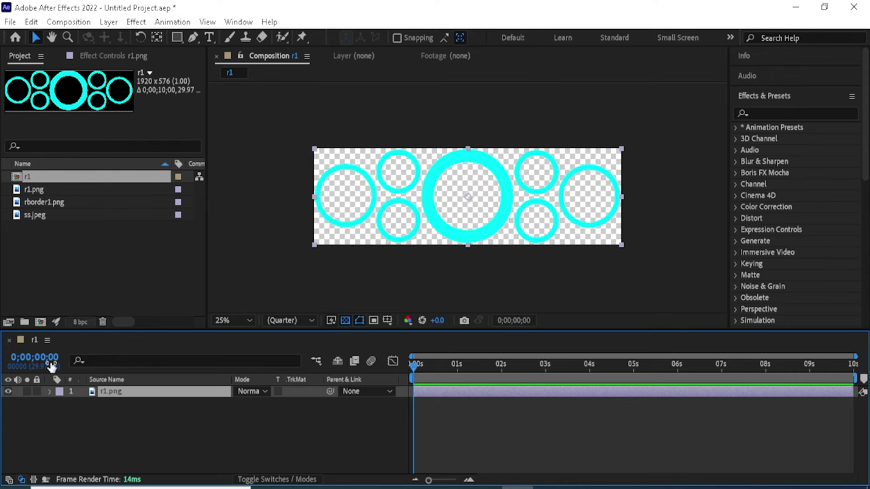
left_click(159, 425)
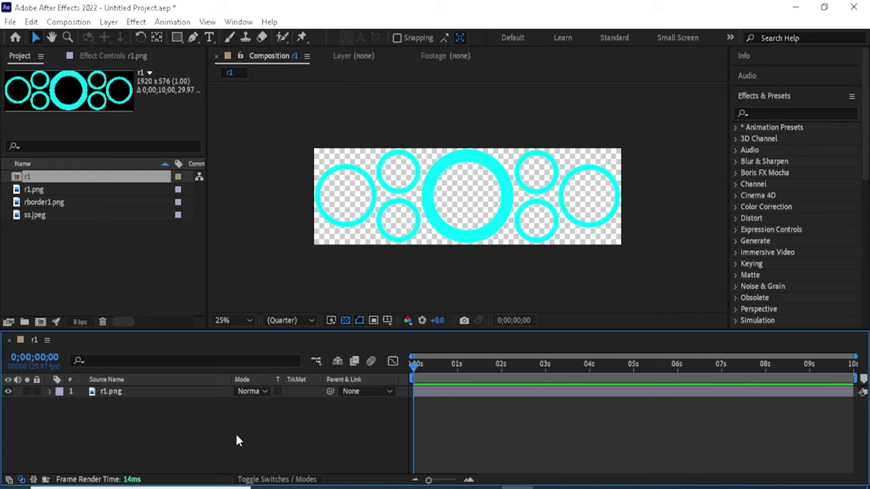
left_click(185, 394)
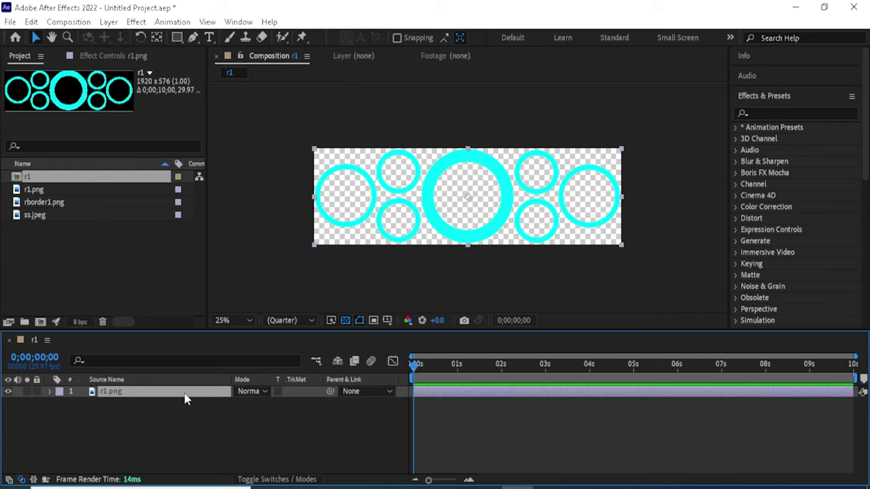
- Pre-compose the r1.png layer into r1.png Comp 1, moving all attributes into it
right_click(185, 394)
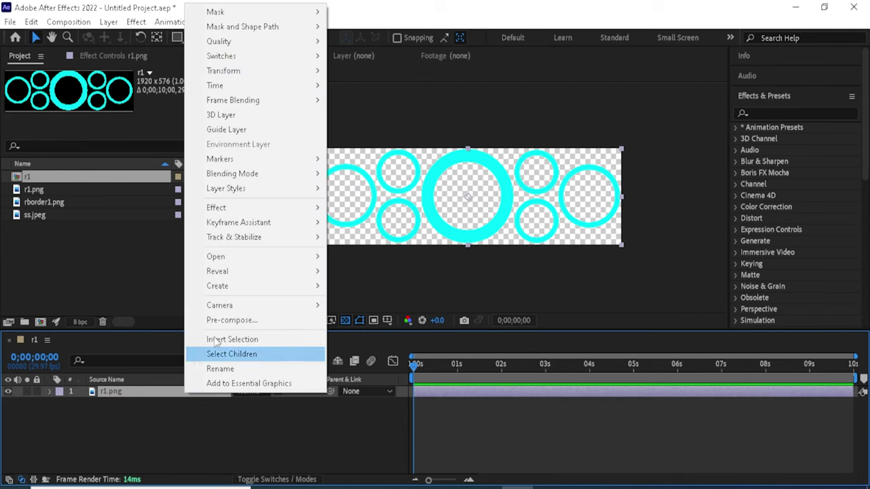
left_click(229, 320)
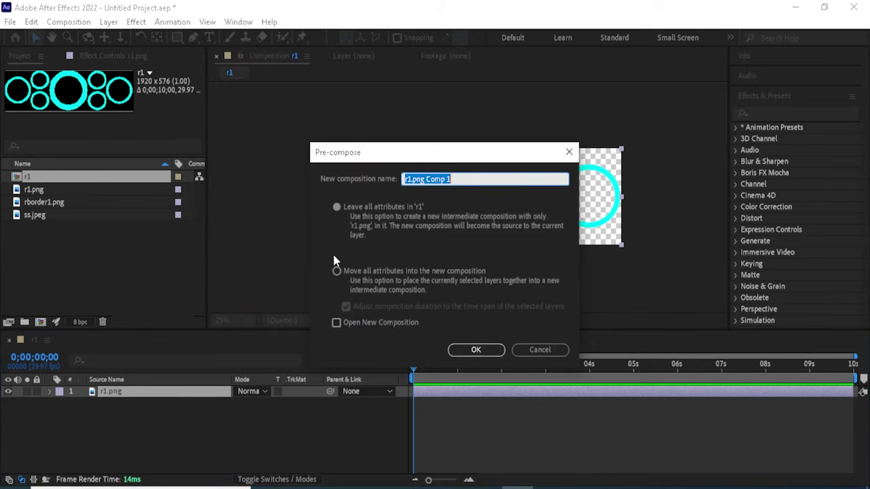
left_click(337, 271)
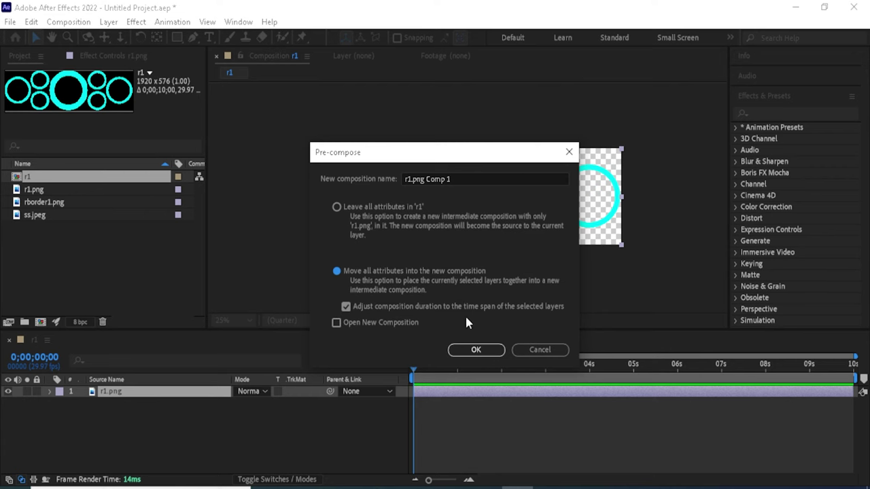
left_click(474, 350)
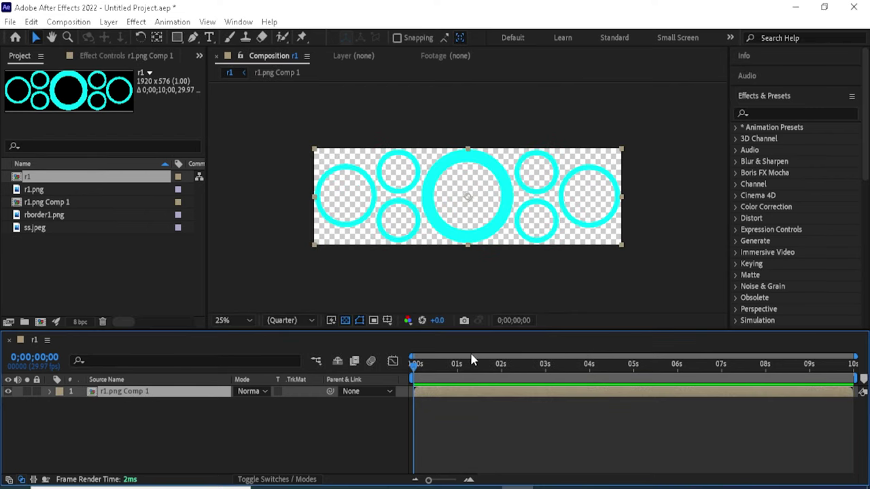
left_click(151, 435)
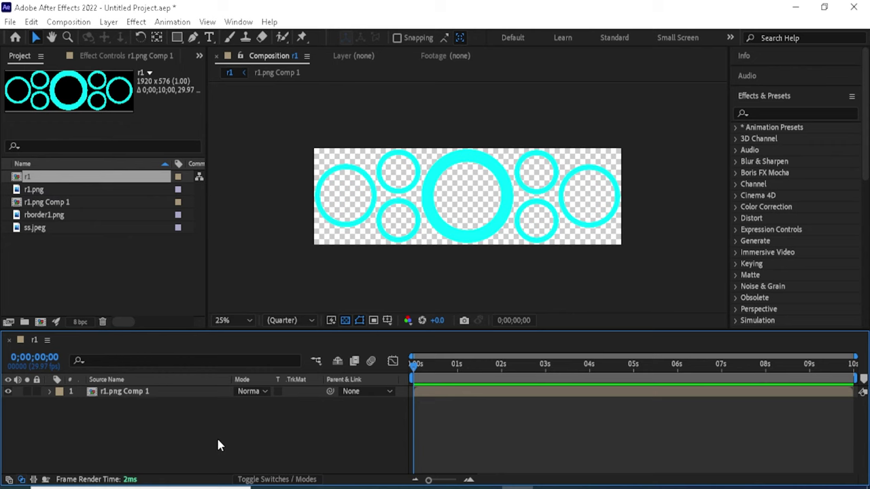
left_click(45, 193)
- Place ss.jpeg below r1.png Comp 1 and scale it to 52%
left_click(50, 227)
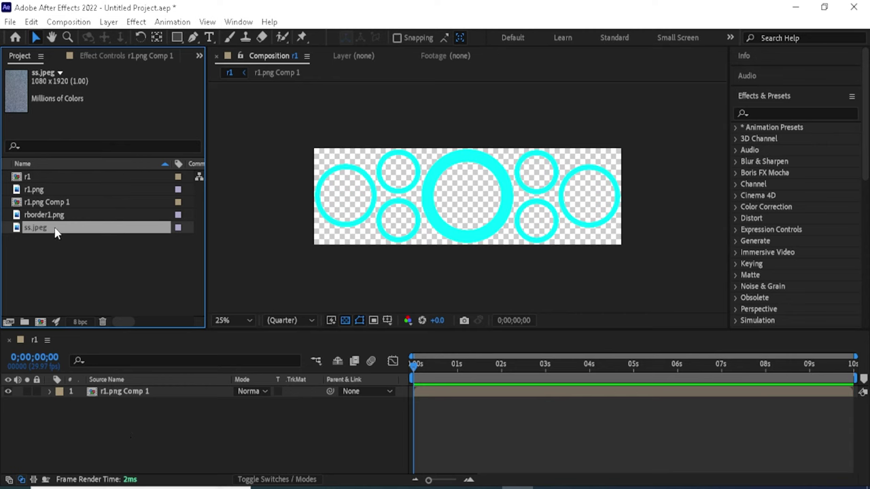
mouse_move(54, 228)
left_mouse_down()
mouse_move(144, 437)
mouse_move(131, 414)
left_mouse_up()
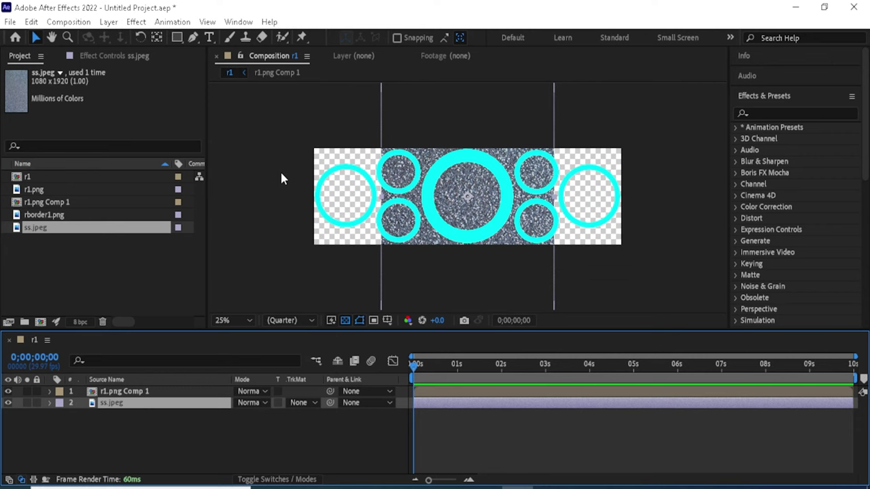
key("s")
left_click_drag(262, 416, 223, 427)
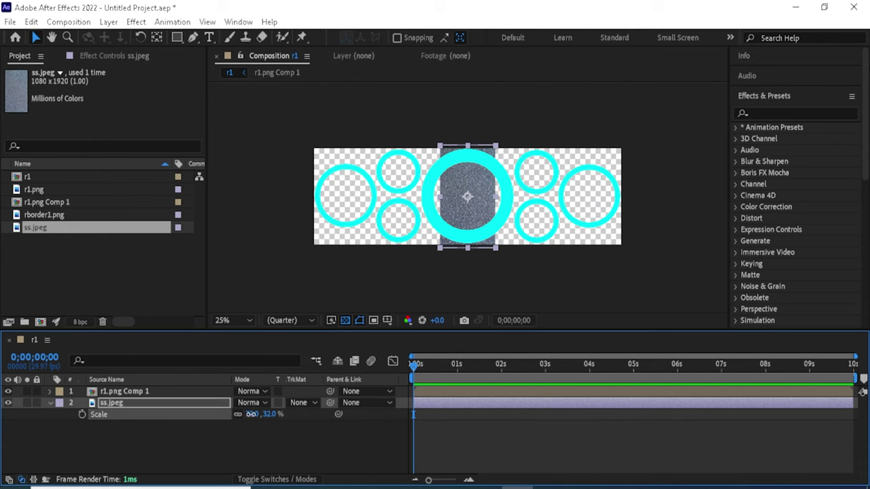
left_click_drag(250, 419, 263, 458)
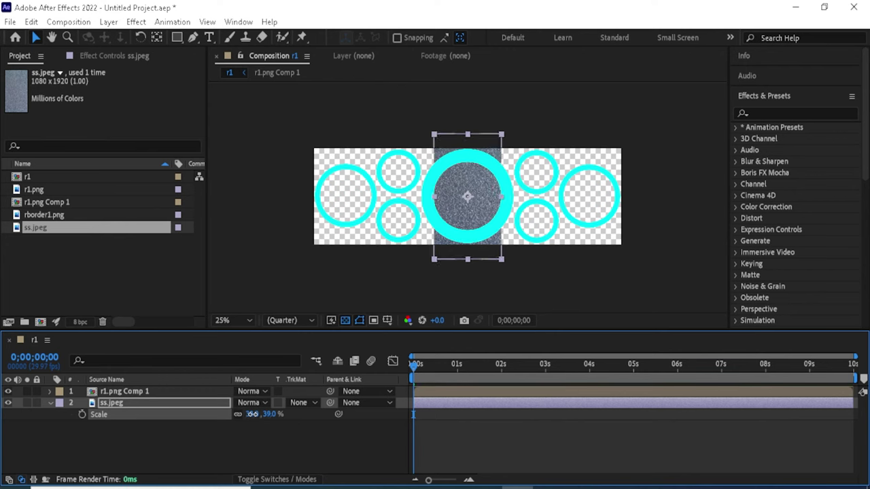
left_click(262, 447)
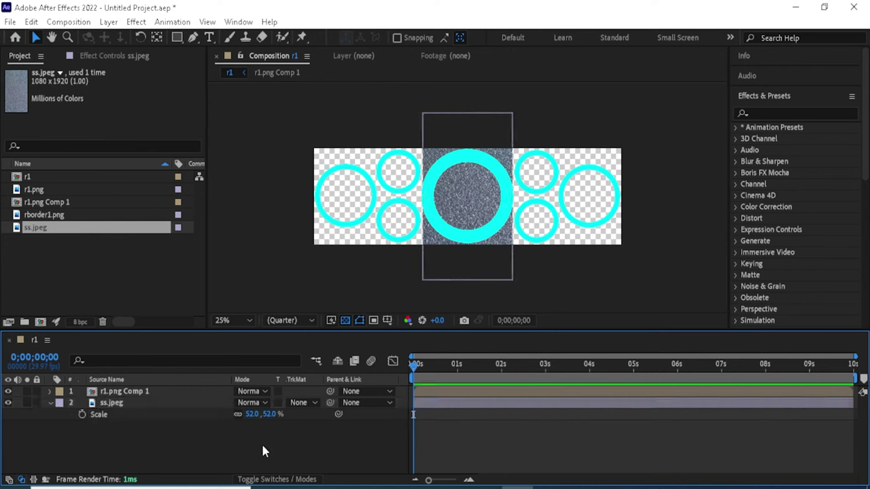
left_click(50, 403)
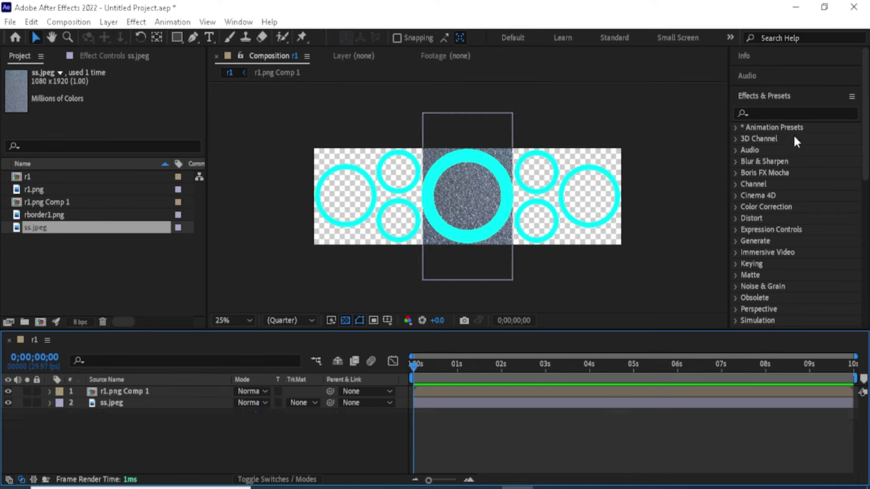
- Apply the Motion Tile effect to the ss.jpeg layer
left_click(781, 114)
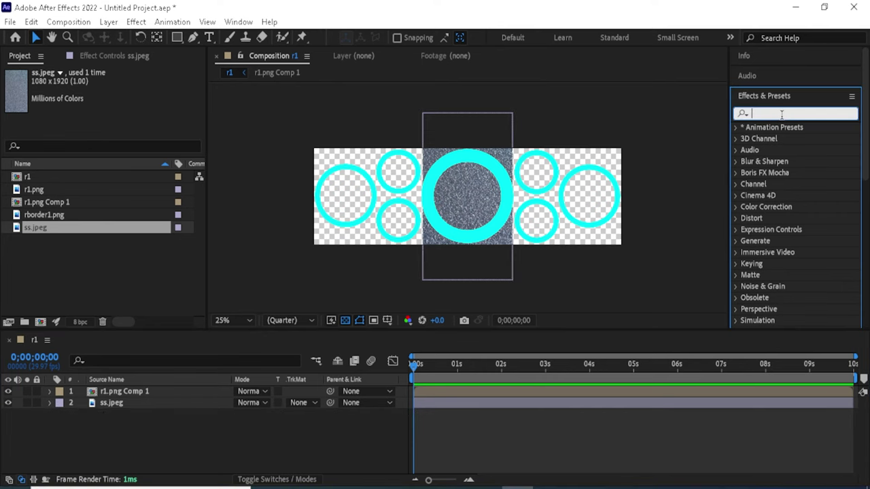
type("mot")
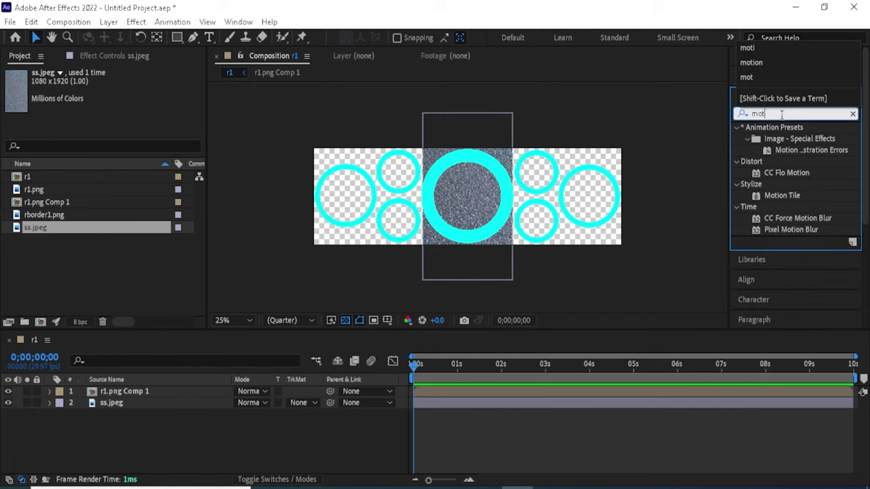
type("ion")
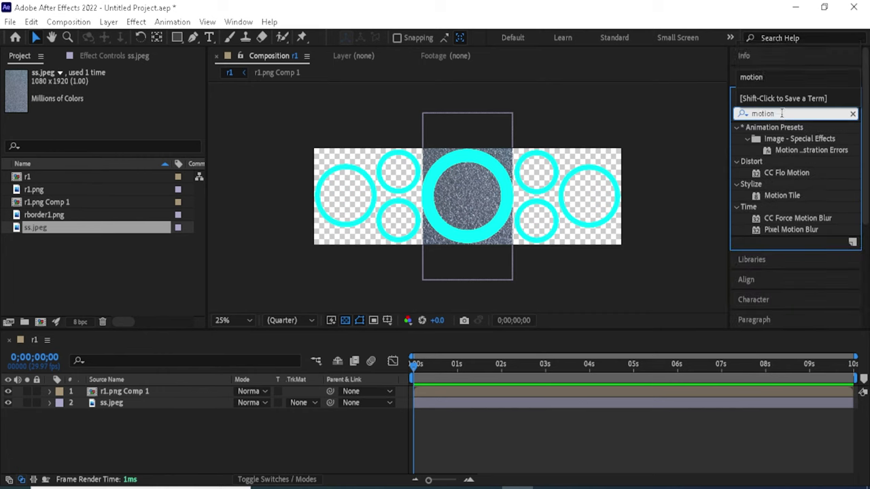
left_click(790, 196)
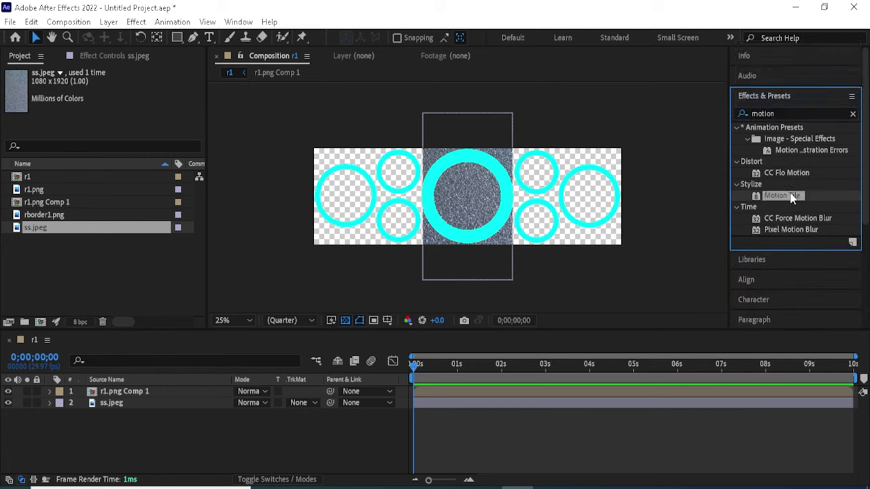
left_click_drag(790, 196, 158, 408)
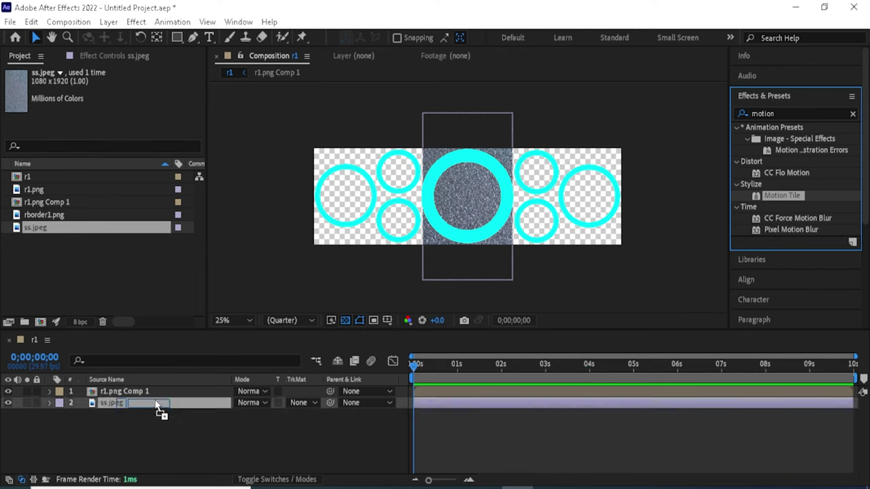
left_click_drag(156, 405, 158, 408)
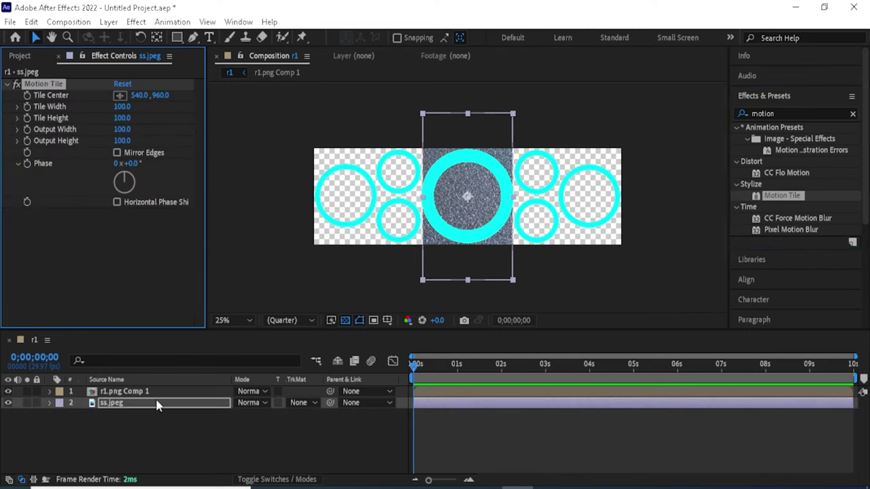
- Set Motion Tile's Output Width to 370 and move the playhead to 0;00;05;00
left_click(122, 129)
type("130")
key("Return")
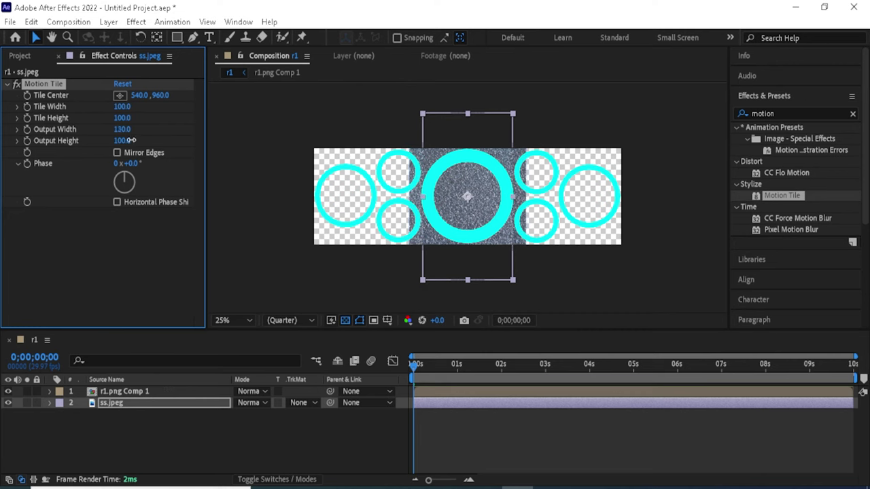
left_click_drag(129, 140, 151, 142)
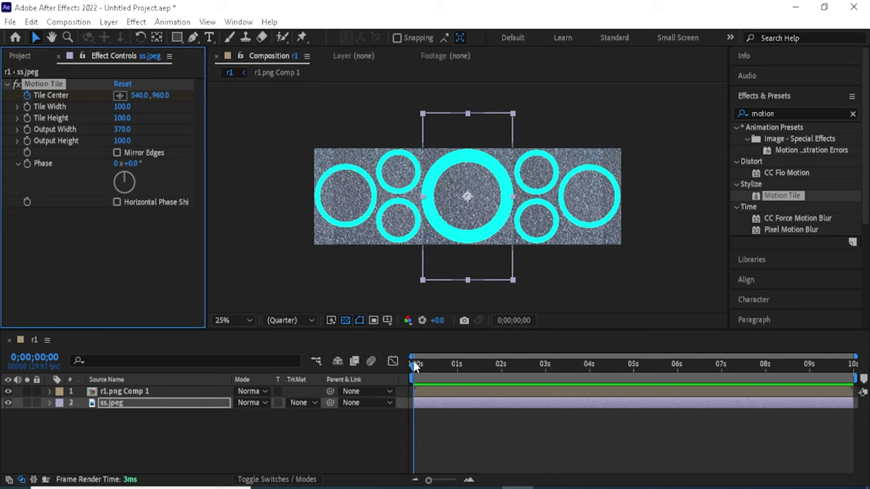
left_click_drag(415, 371, 634, 402)
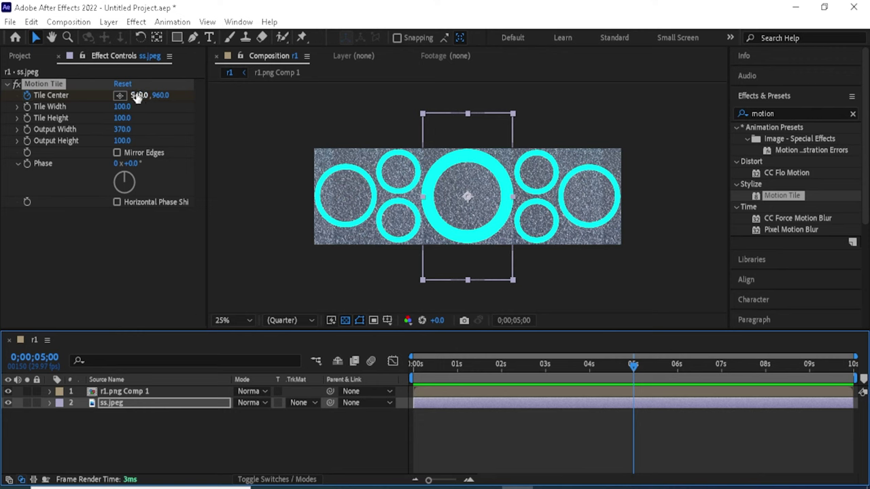
- At 5 seconds set Tile Center X to 1657, end the work area there, and preview
mouse_move(136, 96)
left_mouse_down()
mouse_move(349, 109)
mouse_move(808, 113)
left_mouse_up()
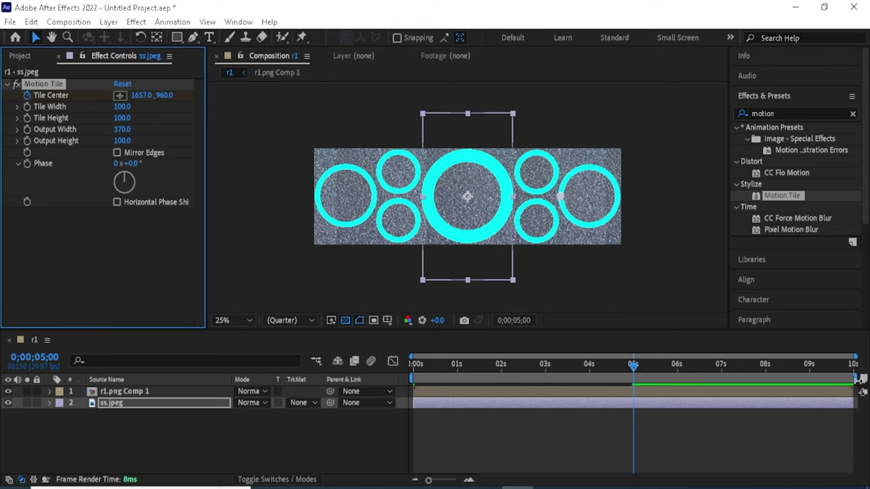
left_click_drag(857, 378, 633, 379)
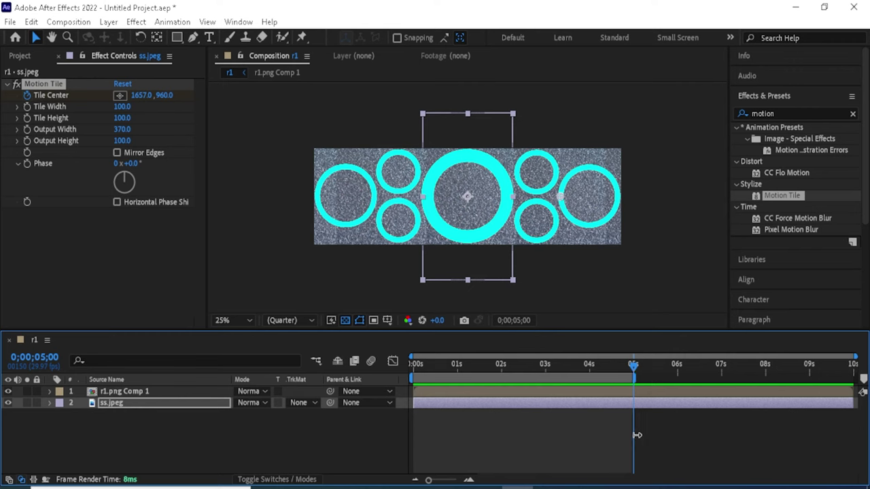
key("n")
key("Home")
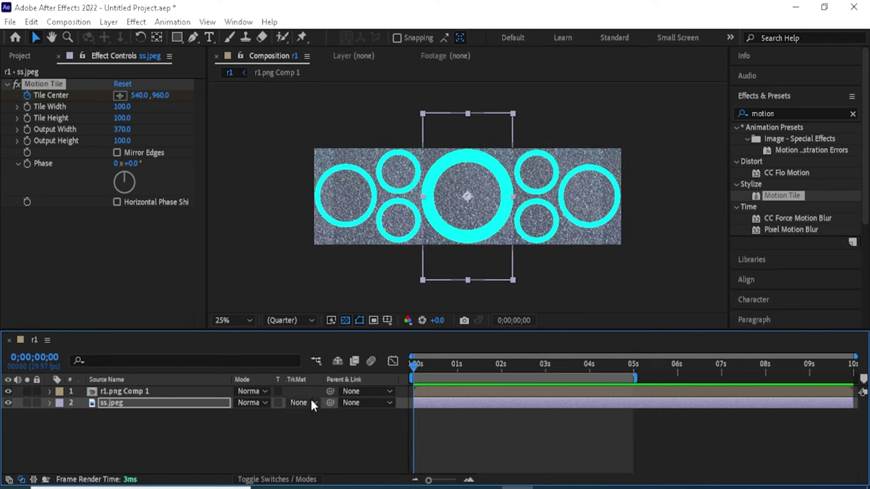
key("space")
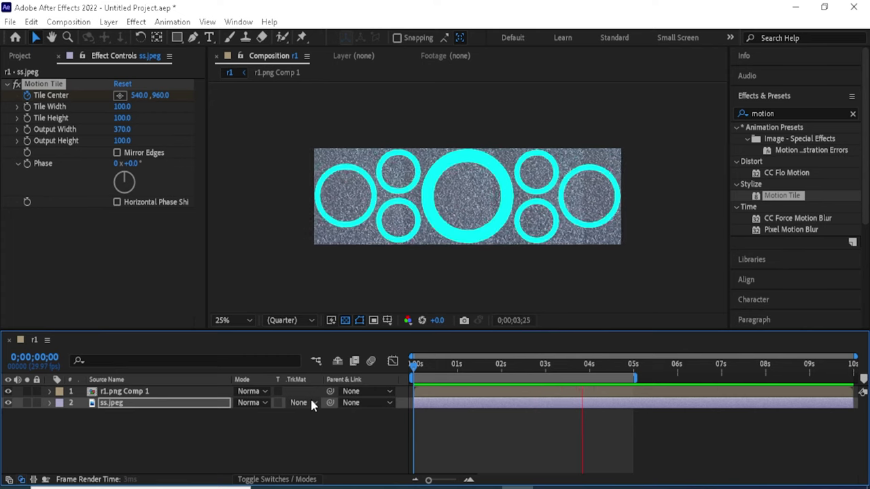
key("space")
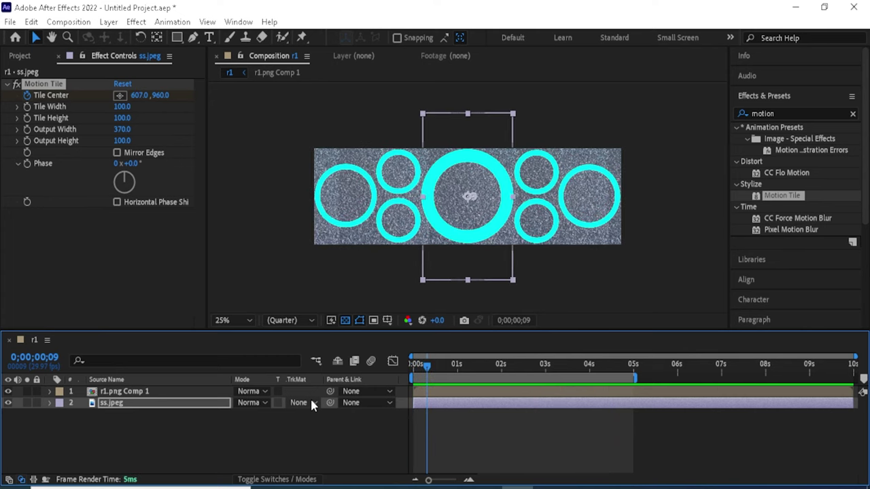
left_click(219, 439)
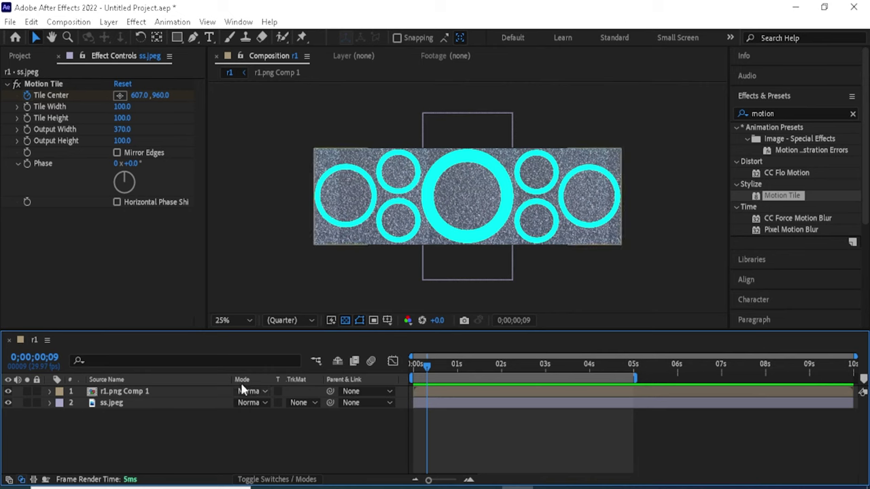
- Set ss.jpeg's Track Matte to Alpha Matte "r1.png Comp 1"
left_click(251, 481)
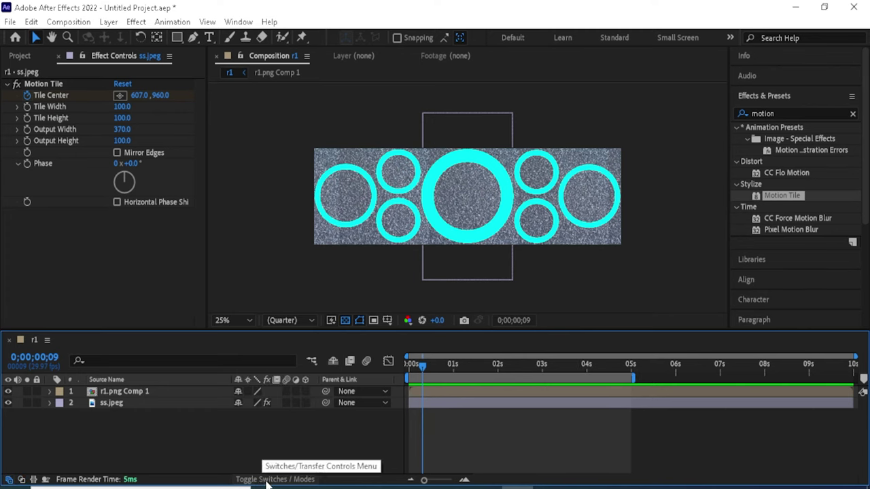
left_click(261, 479)
left_click(316, 402)
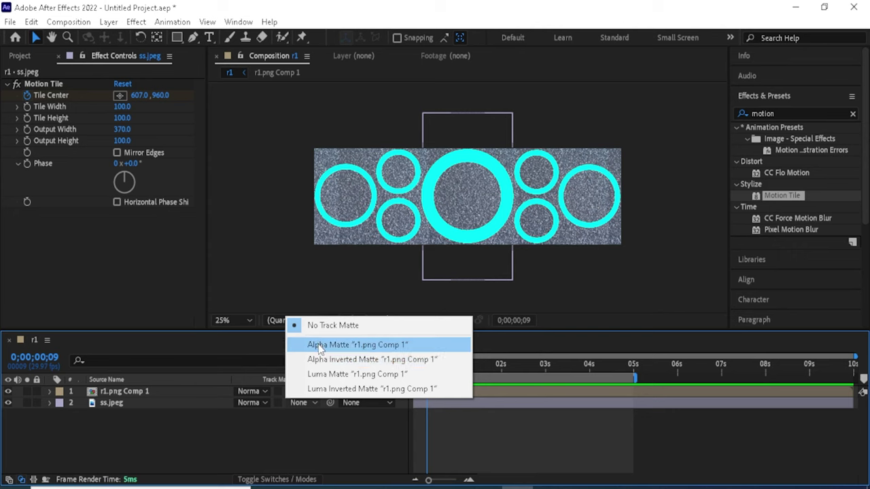
left_click(319, 345)
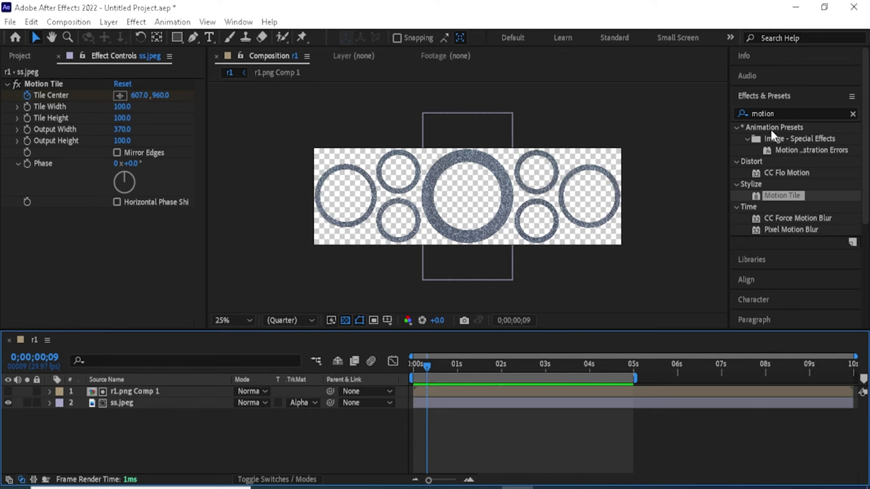
- Clear the Effects & Presets search field
left_click(781, 112)
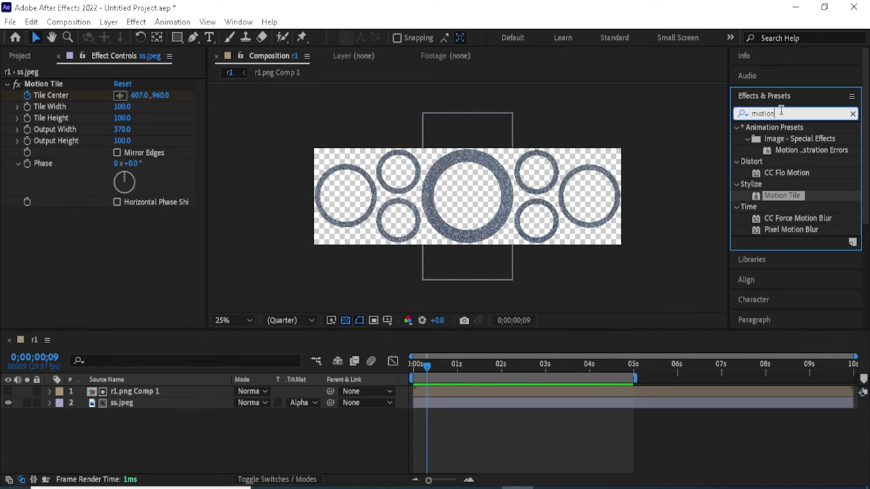
key("BackSpace")
key("BackSpace")
key("BackSpace")
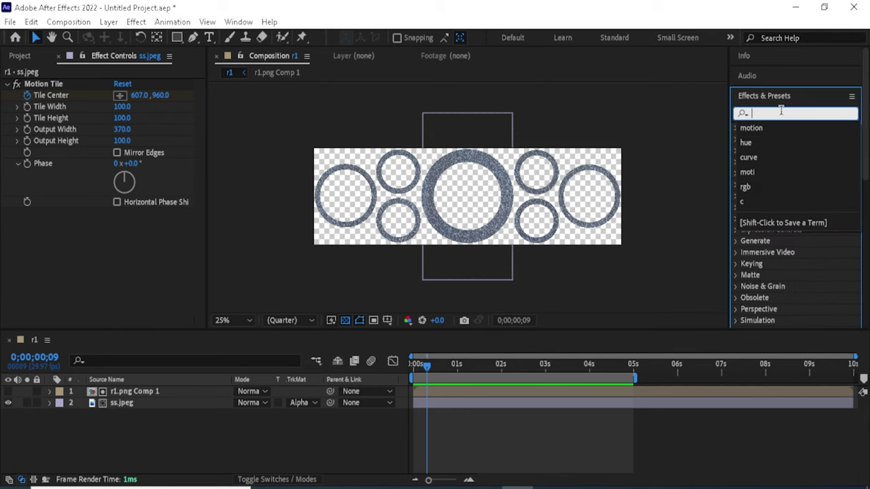
type("c")
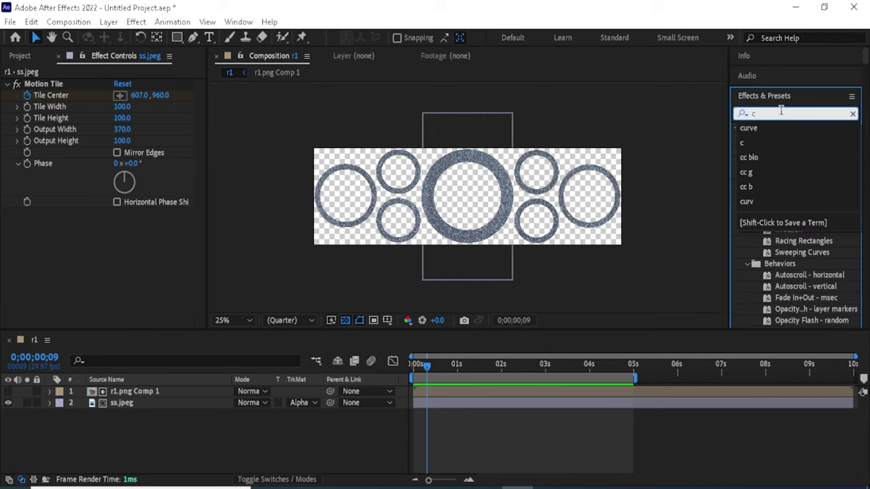
type("ur")
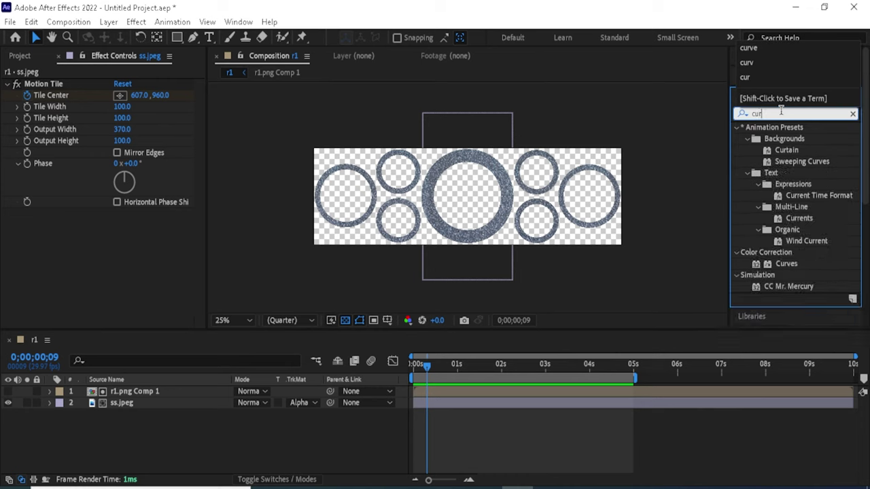
type("v")
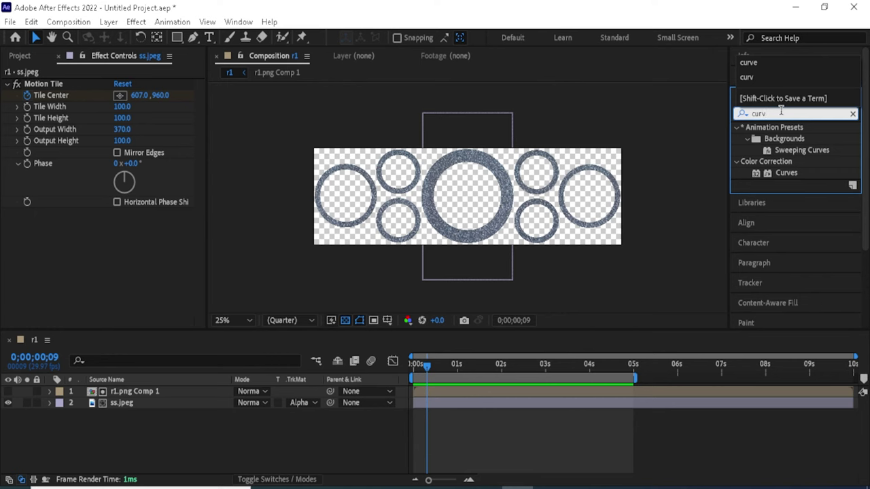
key("BackSpace")
key("BackSpace")
key("BackSpace")
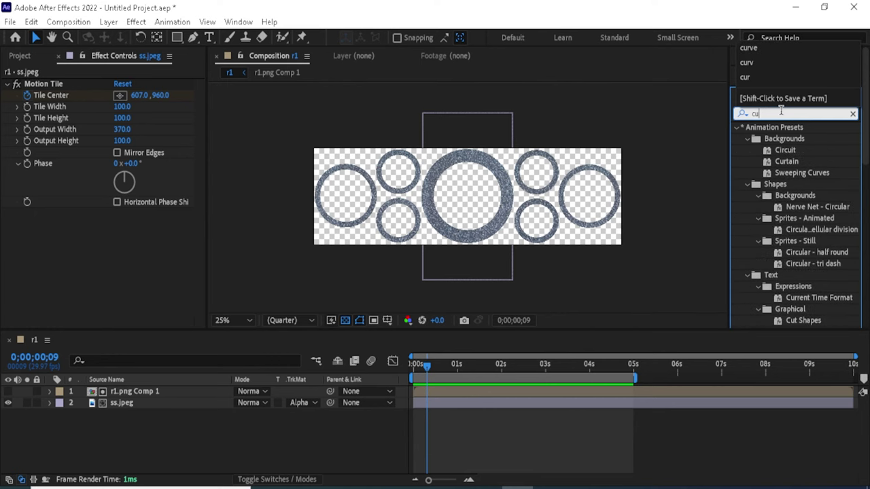
key("BackSpace")
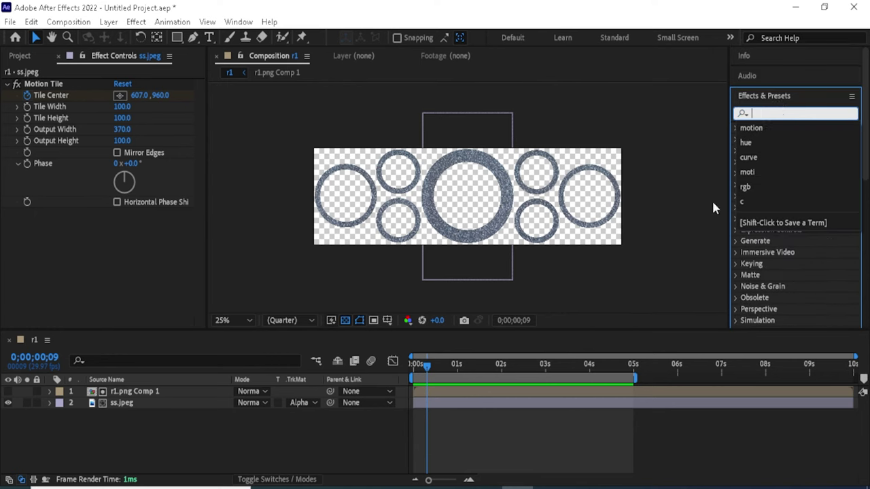
left_click(227, 430)
- Add a new Adjustment Layer from the timeline's New menu
right_click(194, 462)
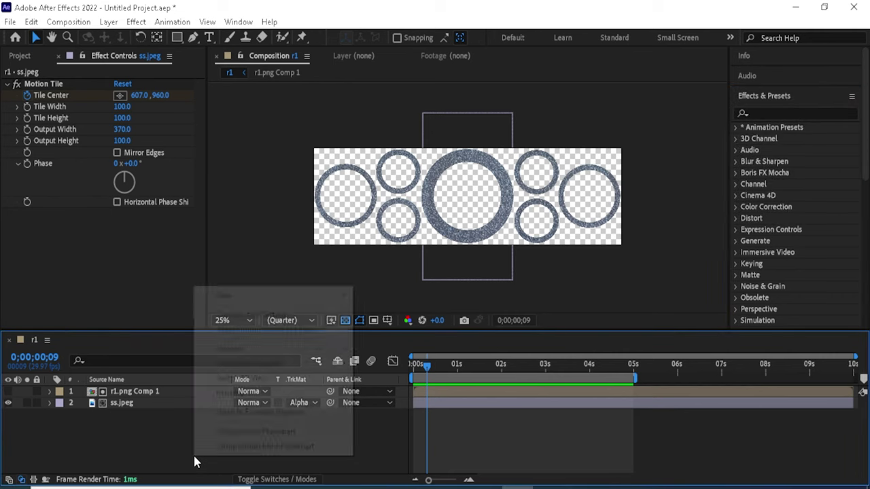
mouse_move(325, 299)
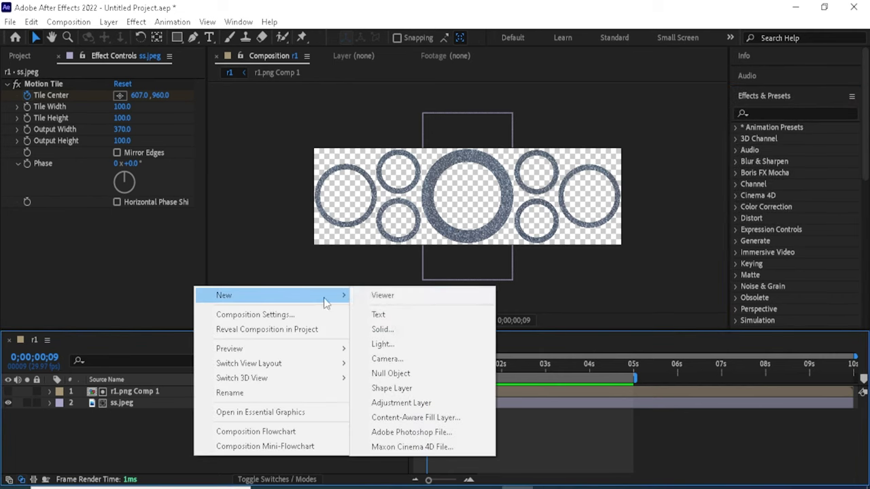
left_click(385, 405)
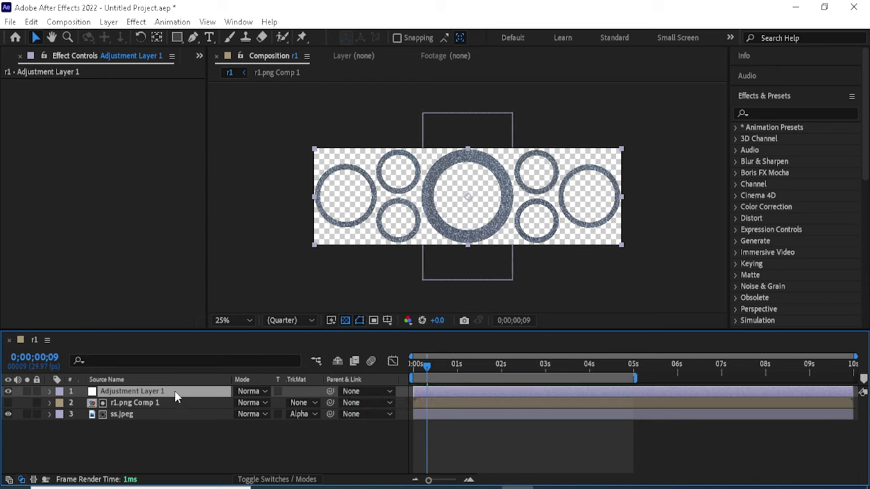
- Apply the Curves effect to Adjustment Layer 1
left_click(205, 454)
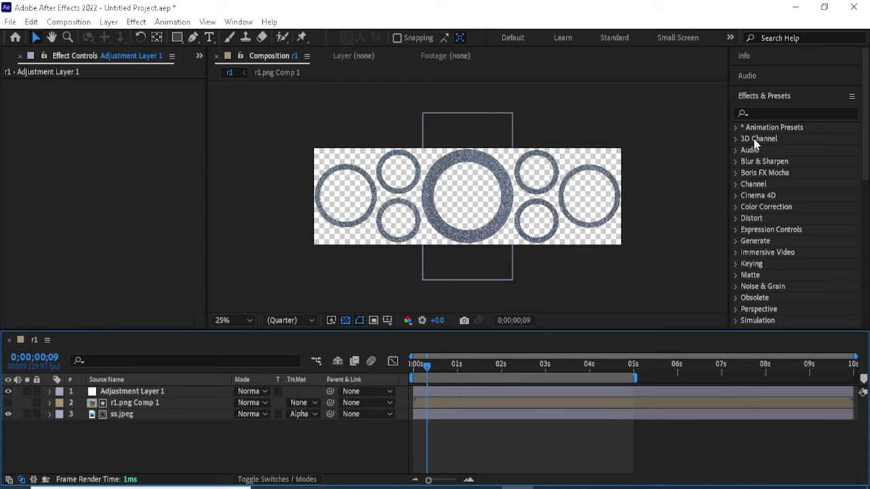
left_click(766, 113)
type("c")
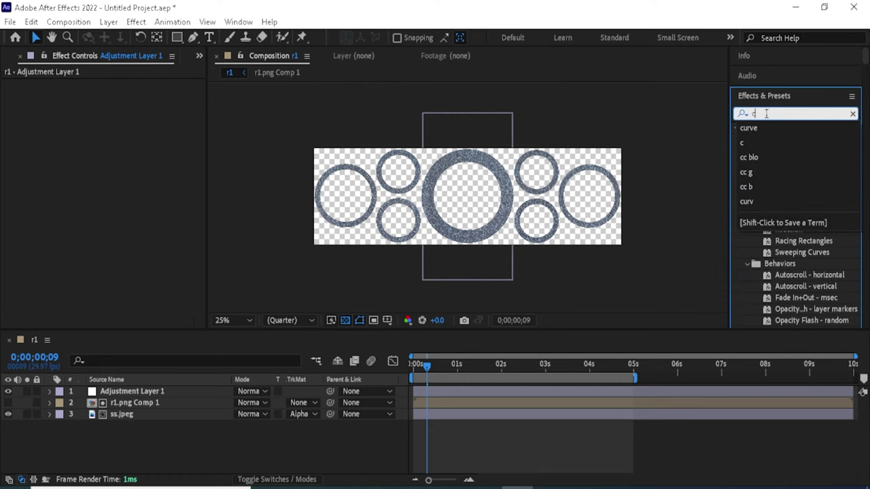
type("urve")
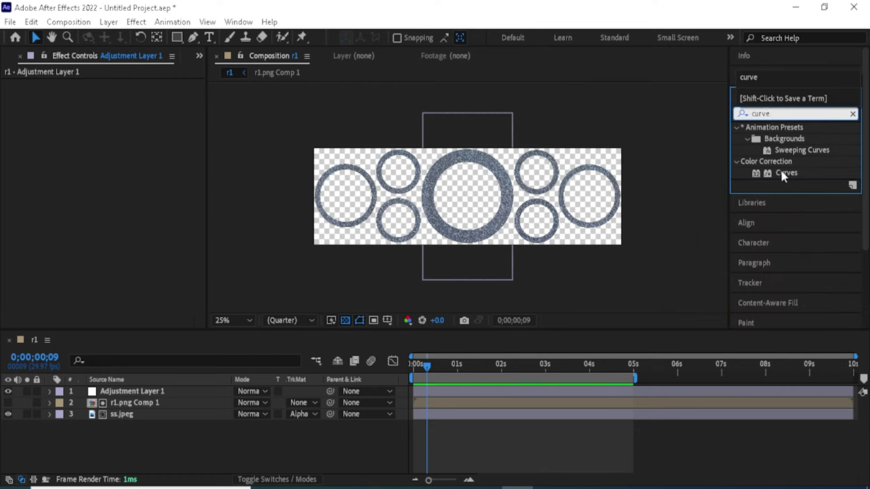
mouse_move(783, 175)
left_mouse_down()
mouse_move(175, 401)
mouse_move(168, 391)
left_mouse_up()
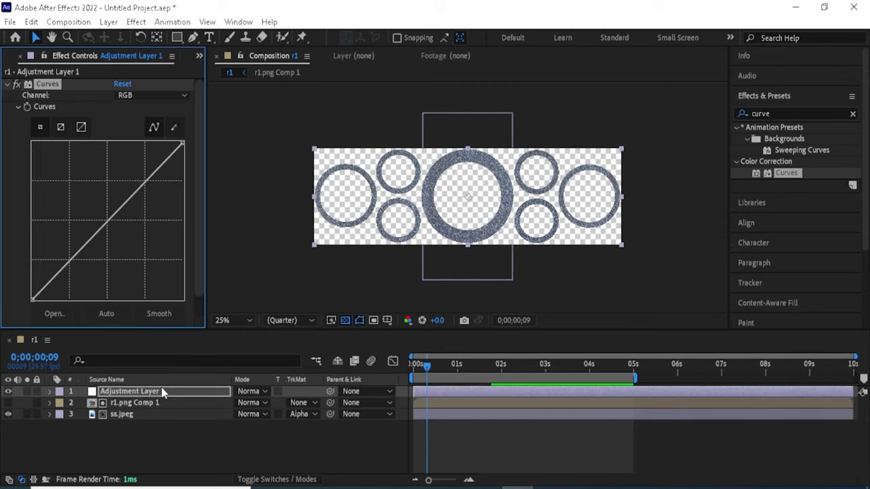
- Raise the Red and Green curves to tint the rings copper
left_click(151, 95)
left_click(152, 127)
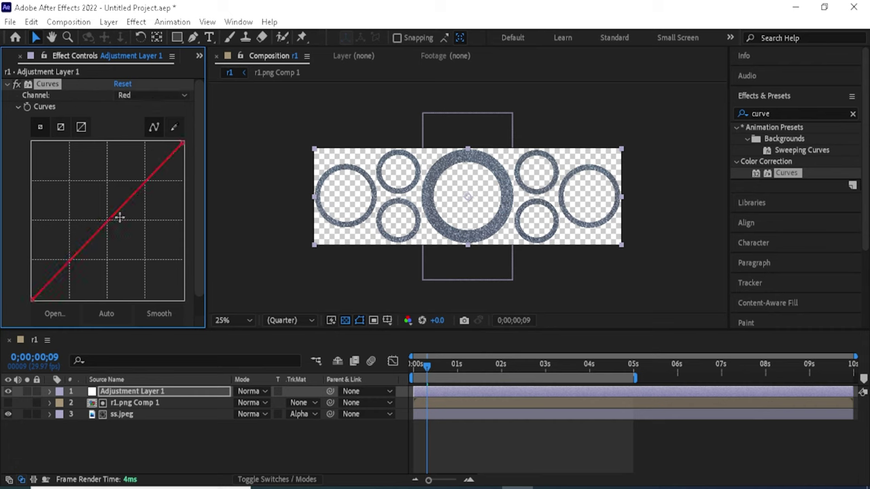
left_click_drag(112, 216, 80, 190)
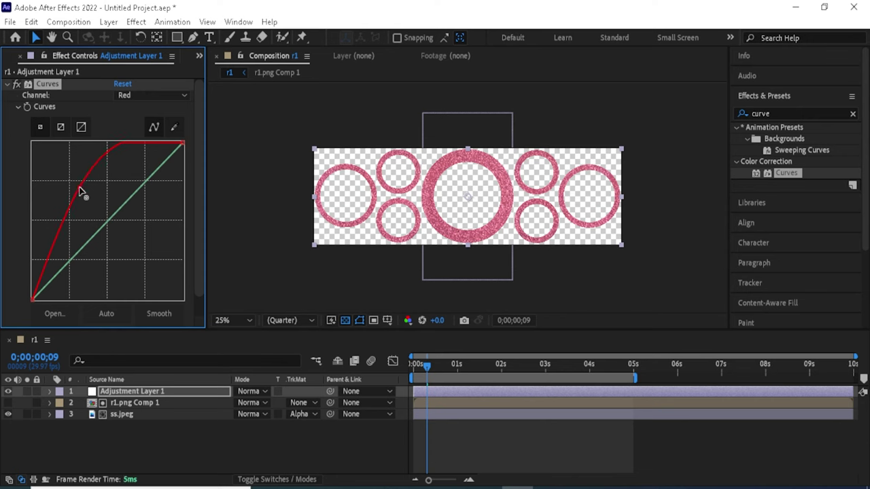
left_click(166, 95)
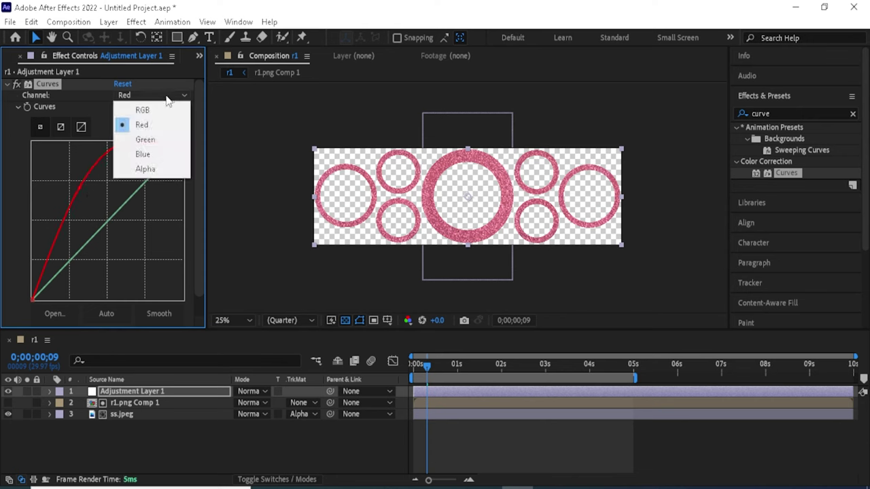
left_click(145, 140)
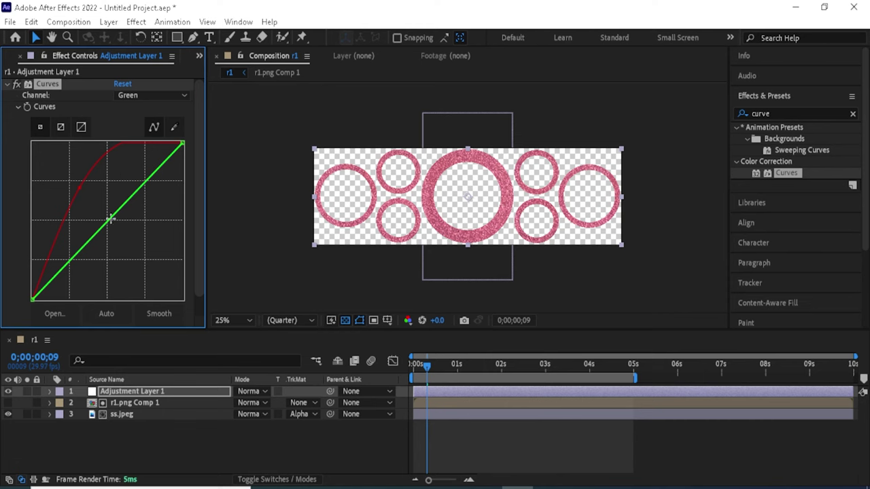
left_click_drag(107, 216, 96, 196)
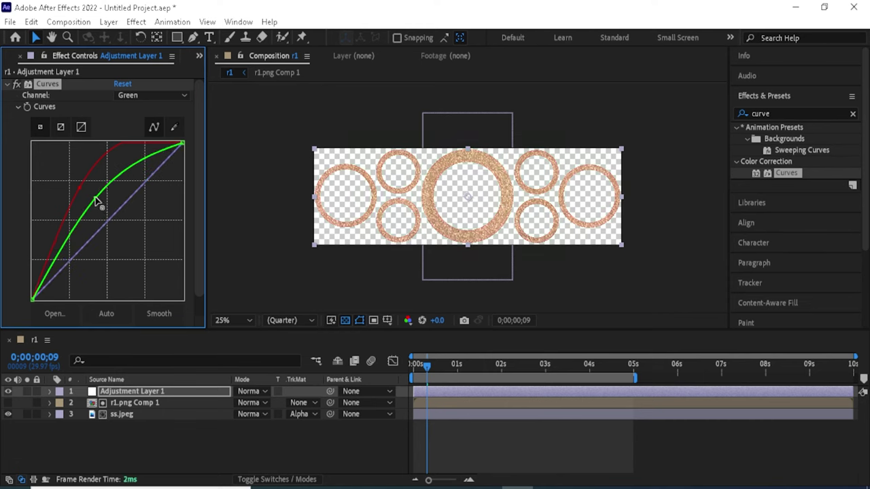
- Lower the Blue curve, lift RGB slightly, and pull Green down to warm the rings
left_click(174, 95)
left_click(153, 154)
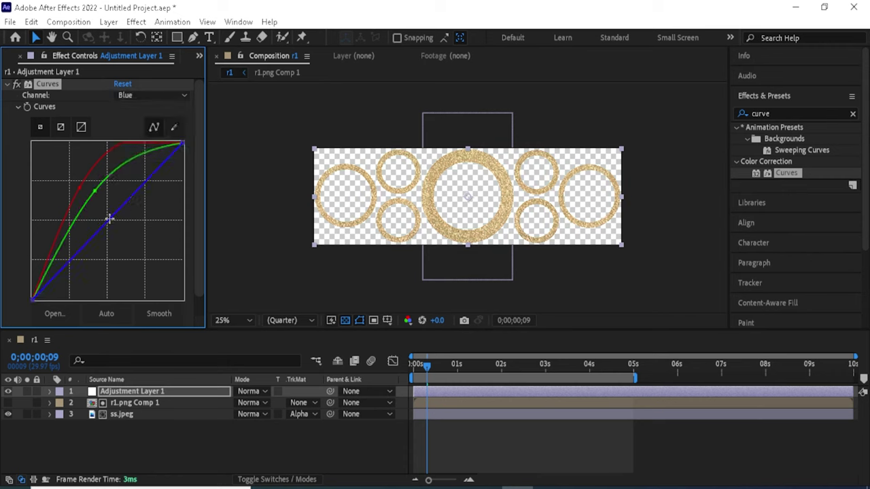
left_click_drag(110, 224, 119, 241)
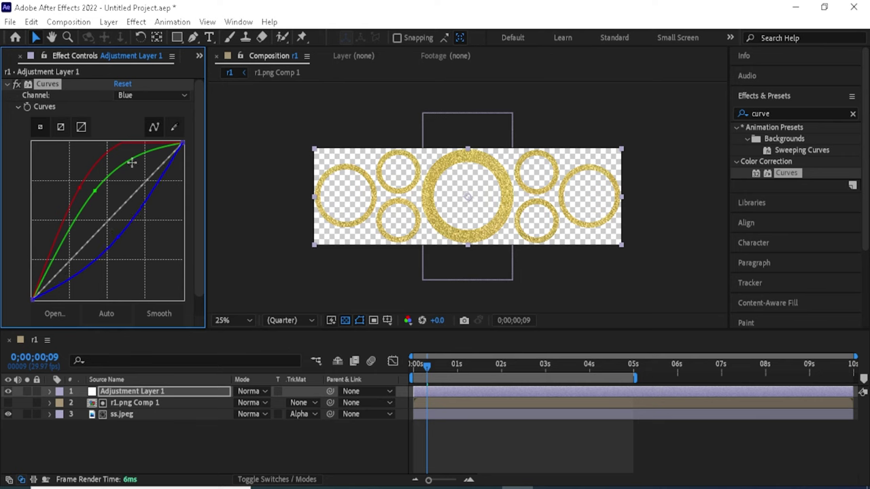
mouse_move(106, 222)
left_mouse_down()
mouse_move(105, 212)
mouse_move(109, 226)
left_mouse_up()
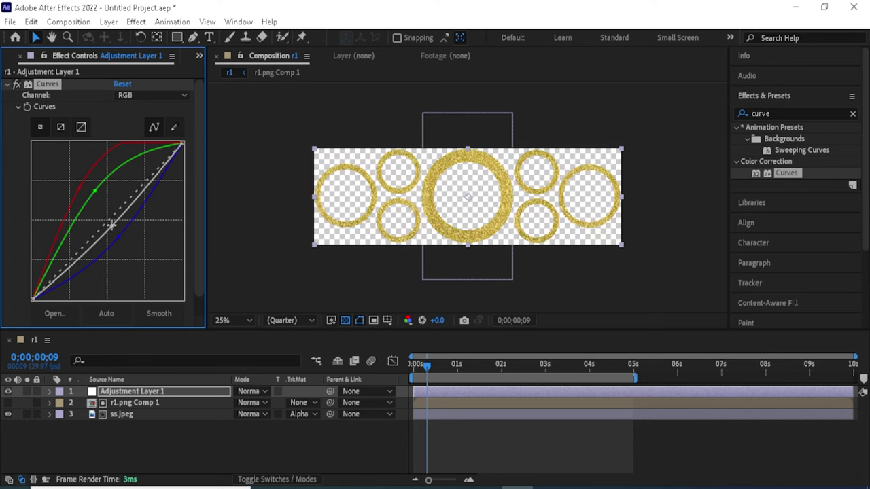
mouse_move(95, 191)
left_mouse_down()
mouse_move(107, 210)
mouse_move(96, 196)
mouse_move(83, 198)
left_mouse_up()
- Nudge green up, pull RGB below the diagonal, lower blue, then return to time 0
left_click(78, 194)
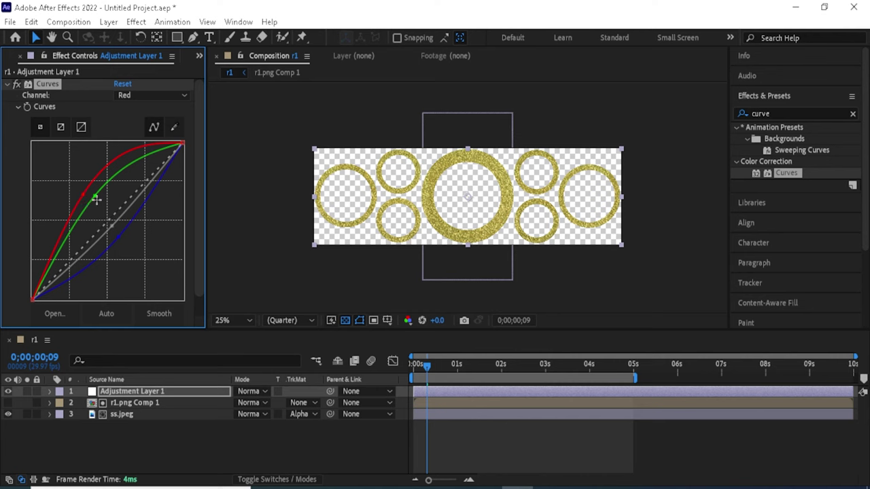
left_click(93, 195)
left_click_drag(97, 205, 93, 202)
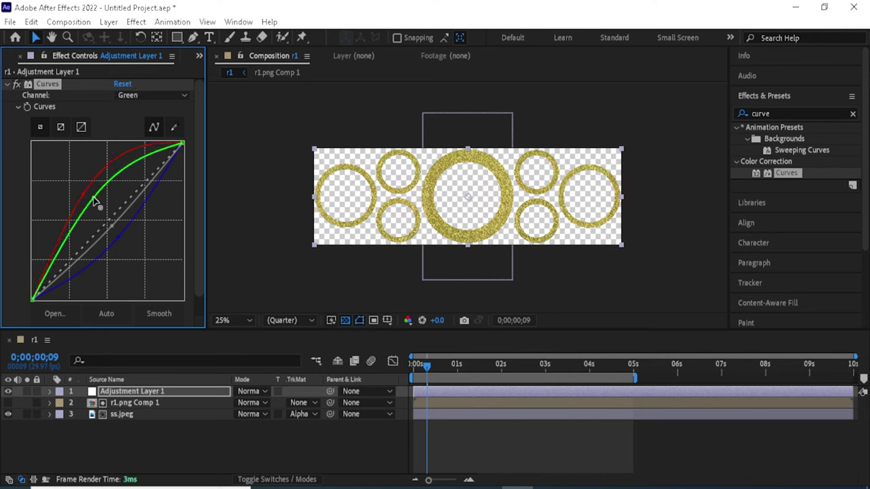
left_click(109, 230)
left_click_drag(109, 230, 114, 238)
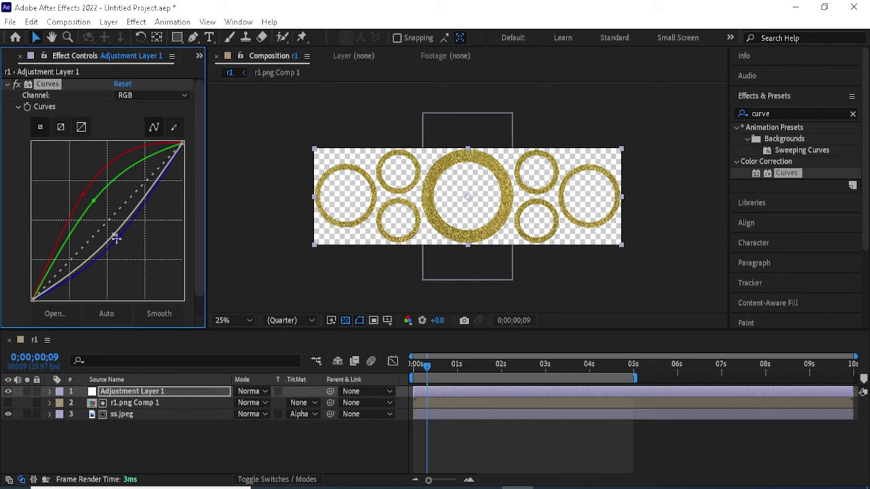
left_click(120, 248)
left_click_drag(122, 245, 135, 253)
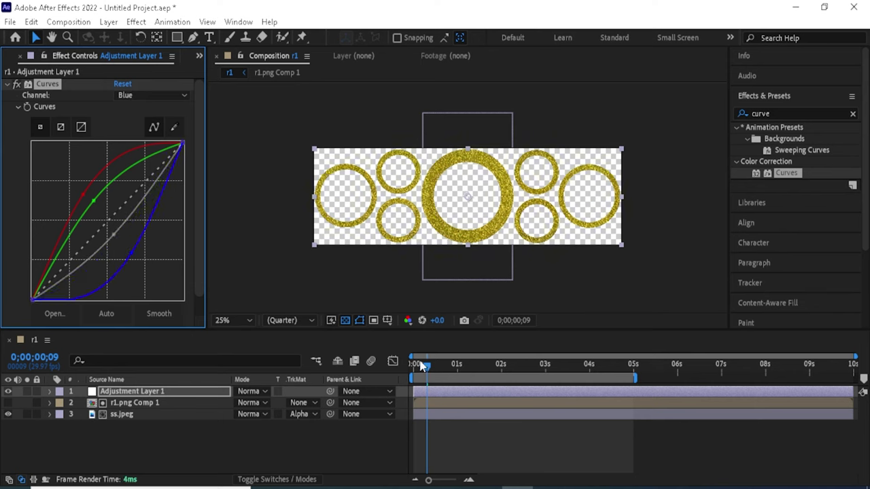
left_click_drag(426, 367, 413, 367)
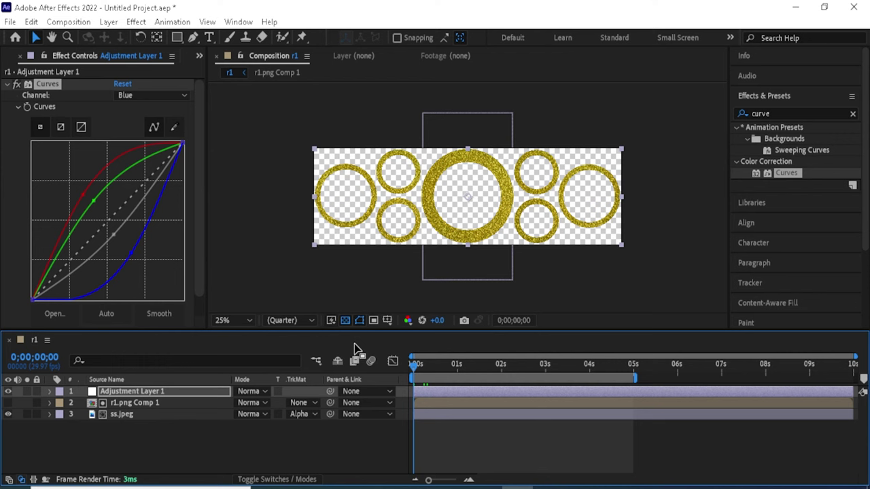
- Preview the gold-tinted rings, then collapse the Curves settings and deselect the adjustment layer
key("space")
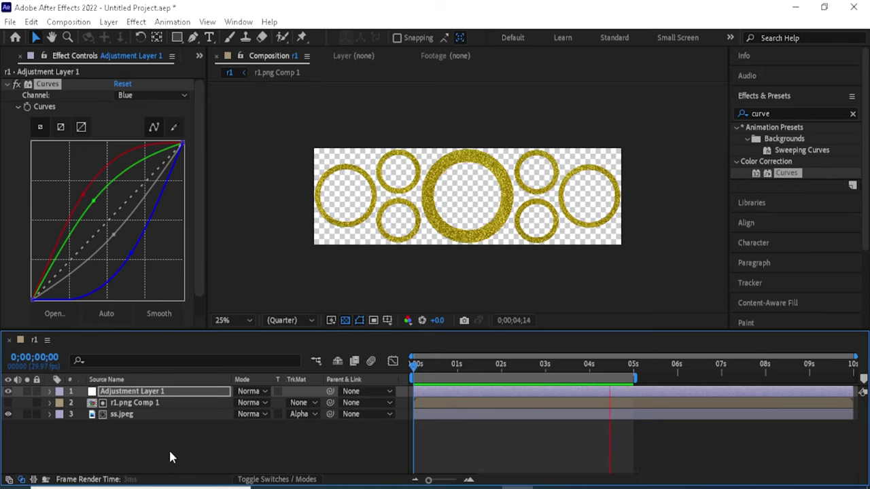
key("space")
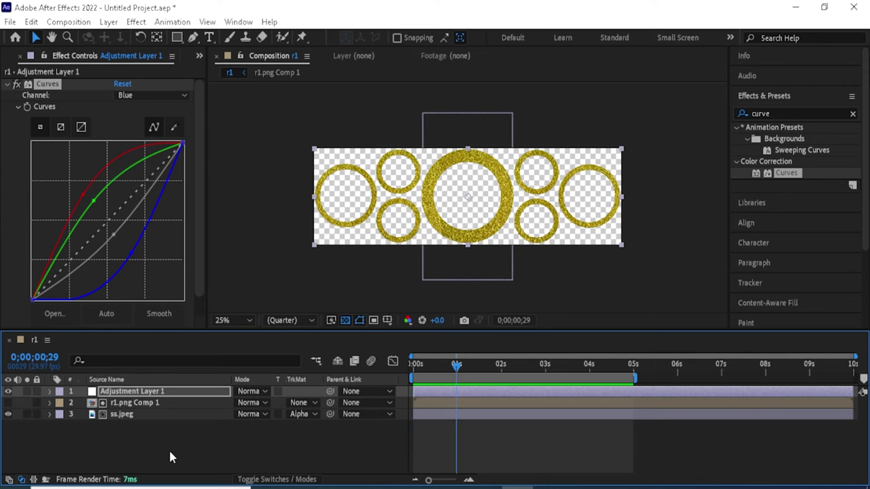
left_click(8, 82)
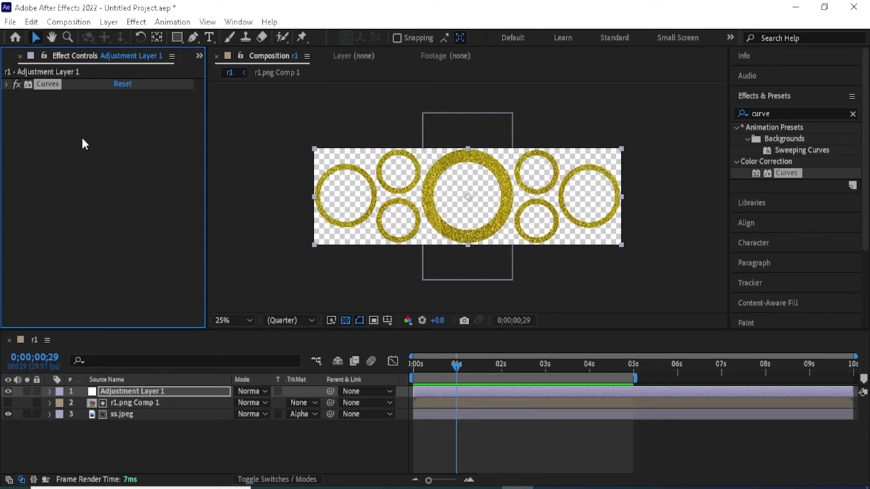
left_click(90, 449)
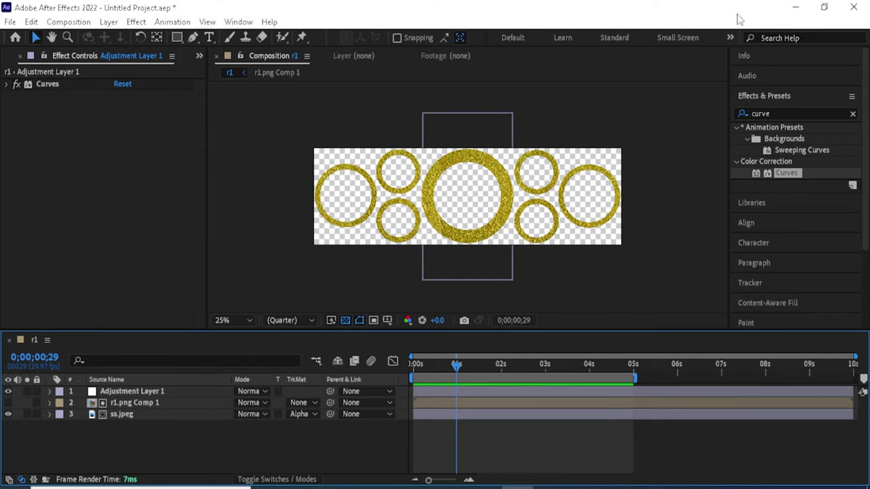
- Drag rborder1.png from File Explorer into r1 as the top layer and hide Adjustment Layer 1
left_click(797, 13)
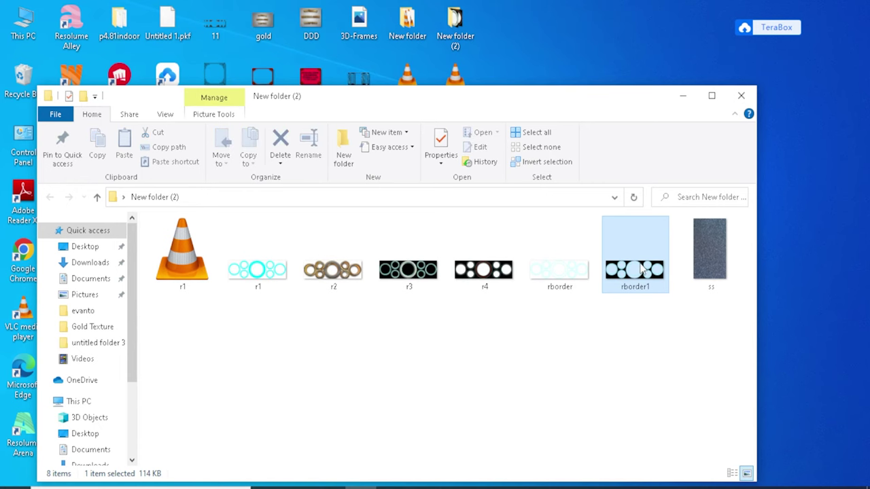
mouse_move(638, 288)
left_mouse_down()
mouse_move(544, 397)
mouse_move(181, 458)
mouse_move(179, 449)
left_mouse_up()
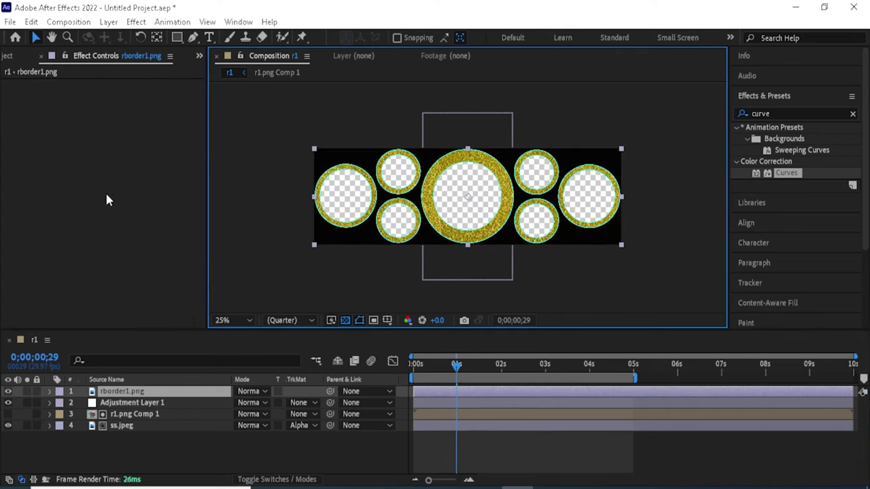
left_click(140, 392)
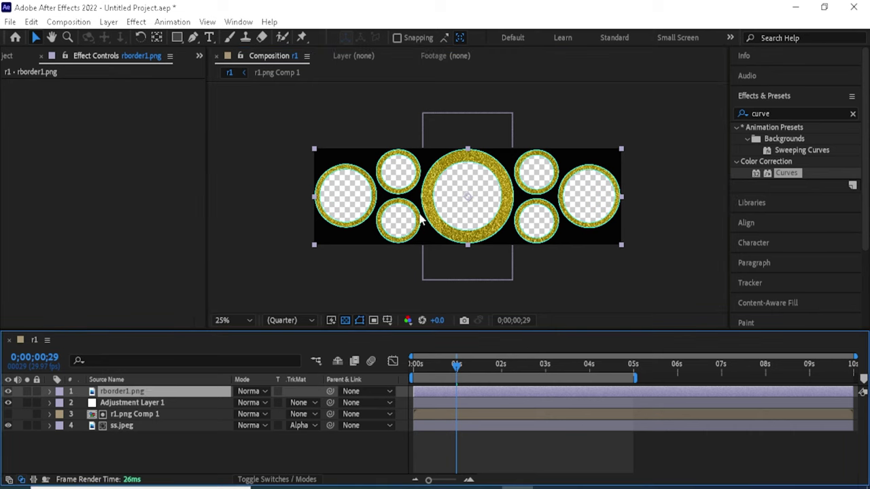
left_click(8, 403)
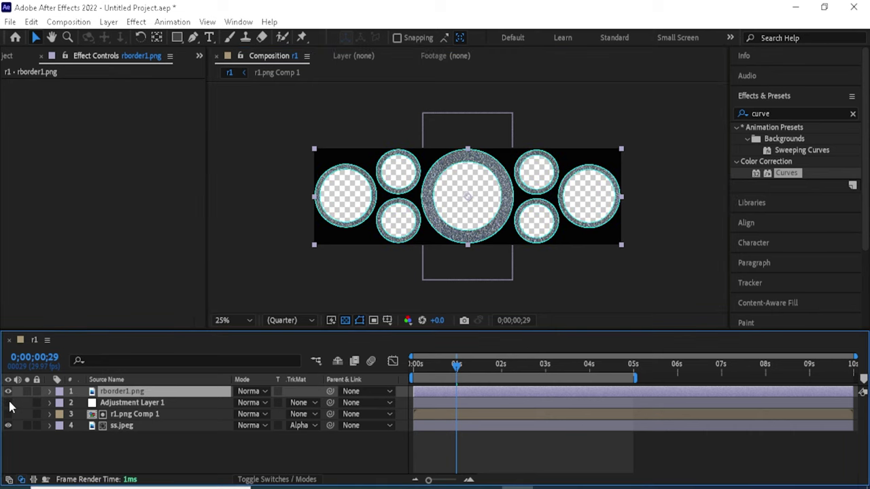
- Turn Adjustment Layer 1 back on and toggle ss.jpeg's visibility off and on again
left_click(8, 403)
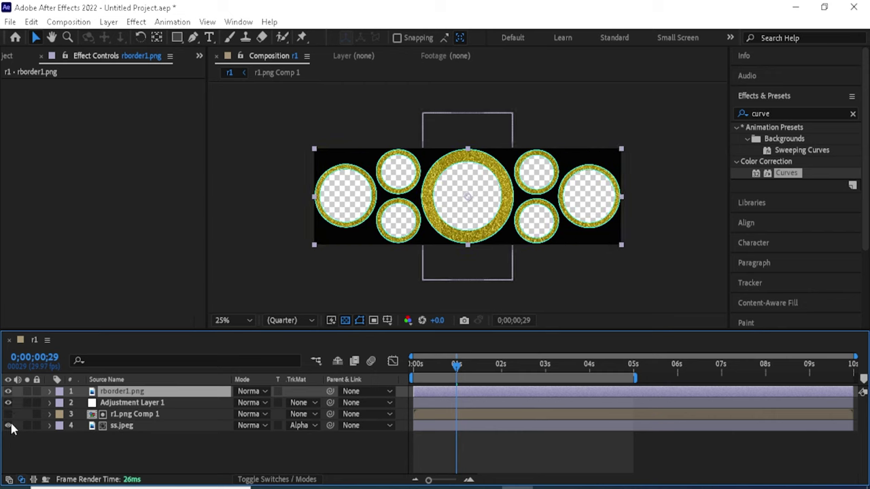
left_click(8, 425)
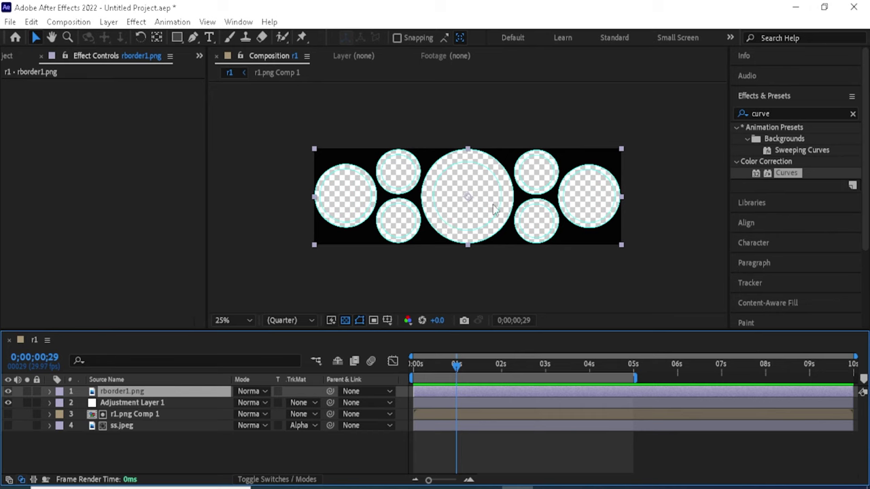
left_click(8, 426)
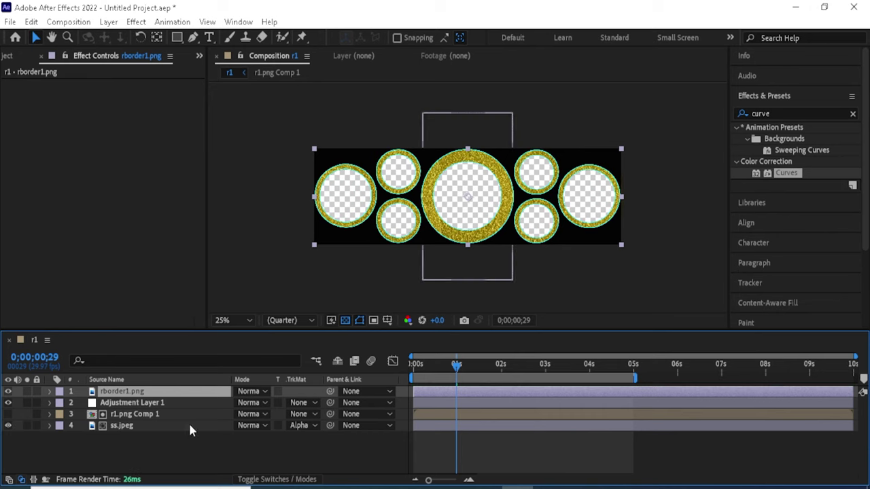
- Search 'hue' in Effects & Presets and apply Hue/Saturation to the rborder1.png layer
left_click(780, 113)
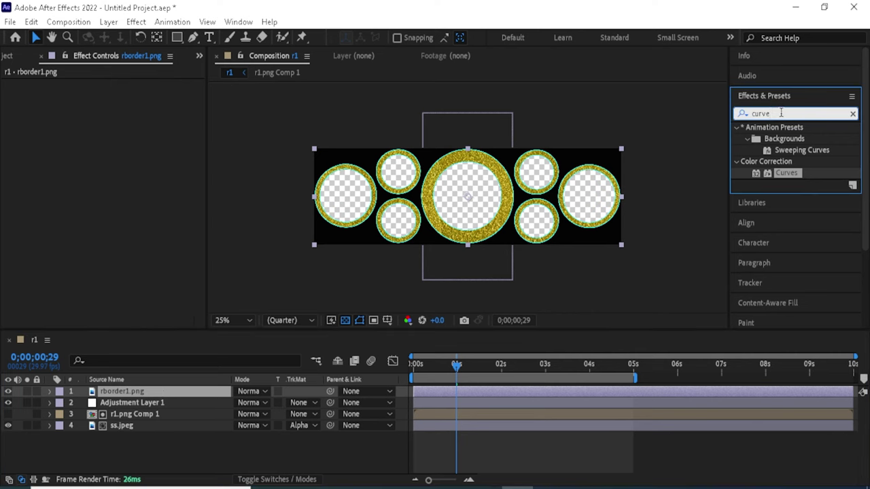
key("BackSpace")
key("BackSpace")
key("BackSpace")
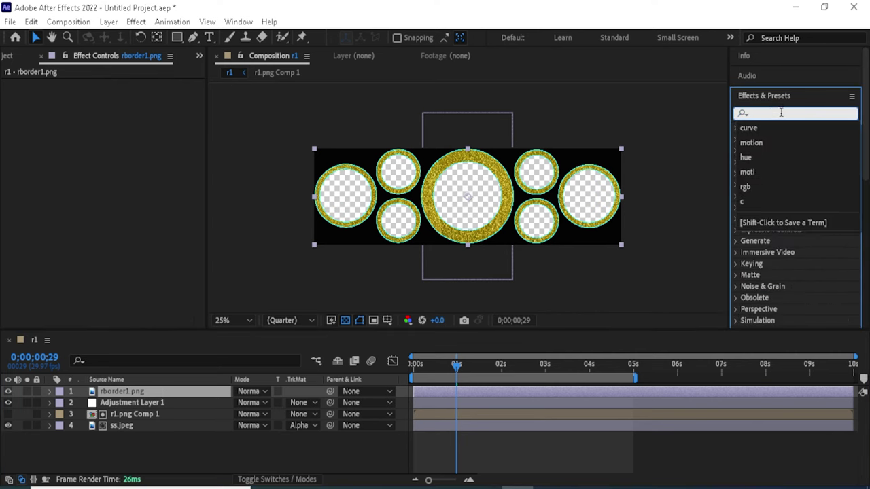
type("hue")
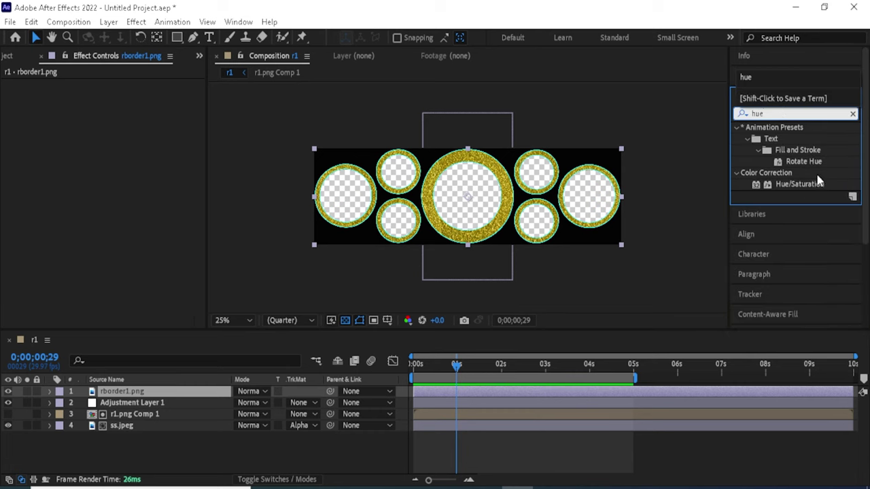
left_click(818, 182)
mouse_move(818, 187)
left_mouse_down()
mouse_move(179, 385)
mouse_move(178, 396)
left_mouse_up()
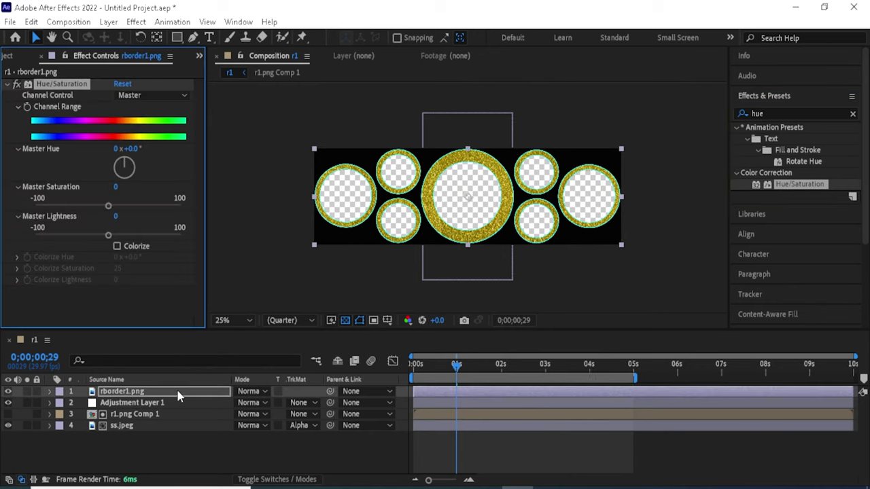
- Enable Colorize in Hue/Saturation with Colorize Saturation 100, then return the playhead to 0
left_click(117, 247)
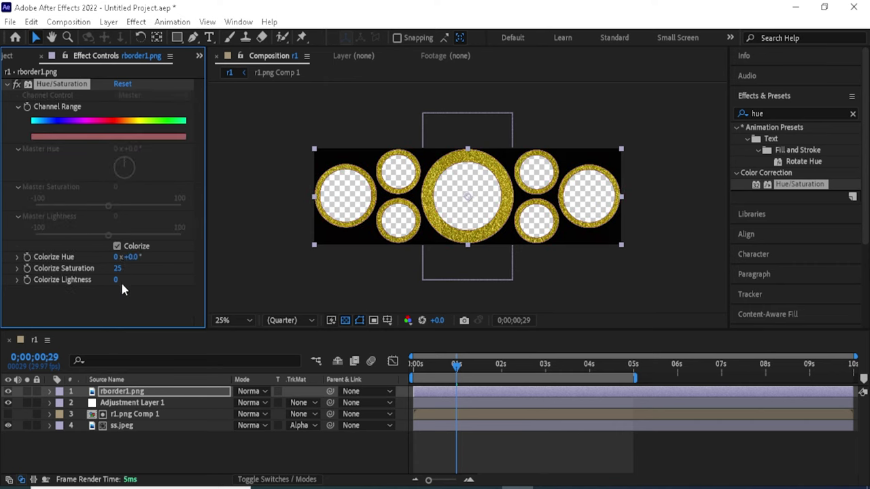
left_click_drag(117, 268, 232, 287)
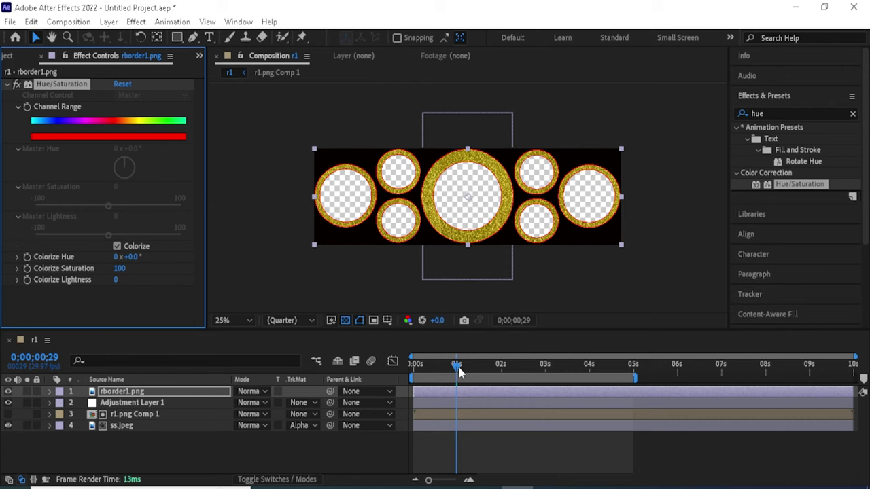
left_click_drag(459, 370, 346, 376)
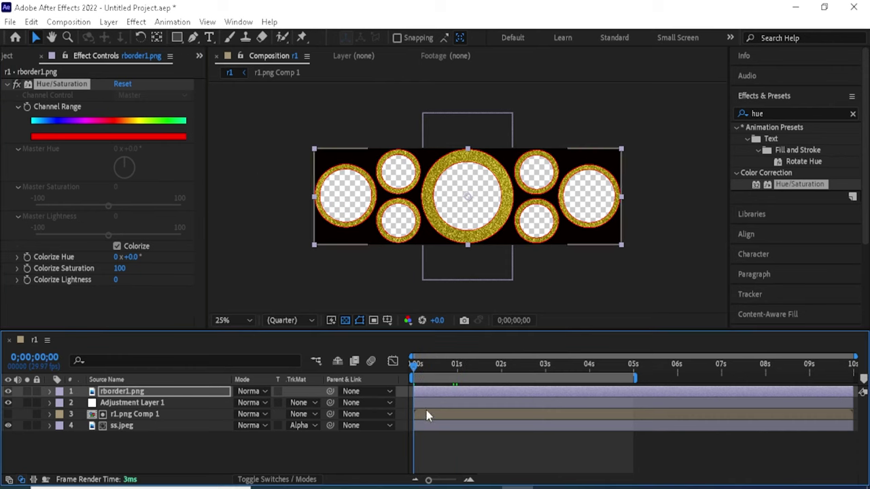
- Try yellow, green, blue and pink border hues at frames 14, 29, 1s15 and ~2s
left_click_drag(414, 368, 435, 379)
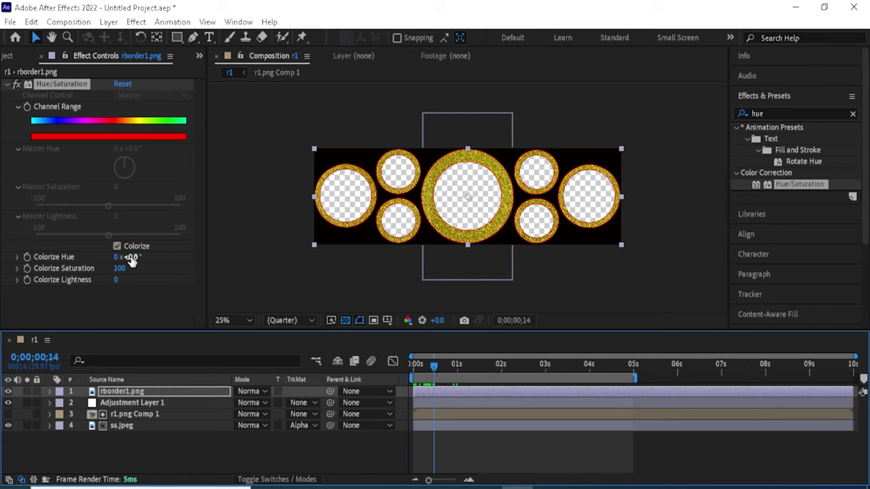
left_click_drag(129, 258, 181, 268)
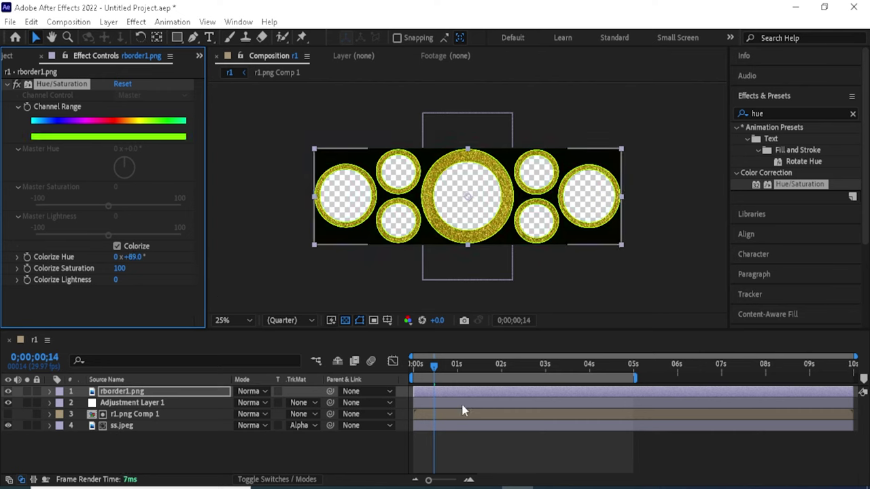
left_click_drag(435, 368, 458, 377)
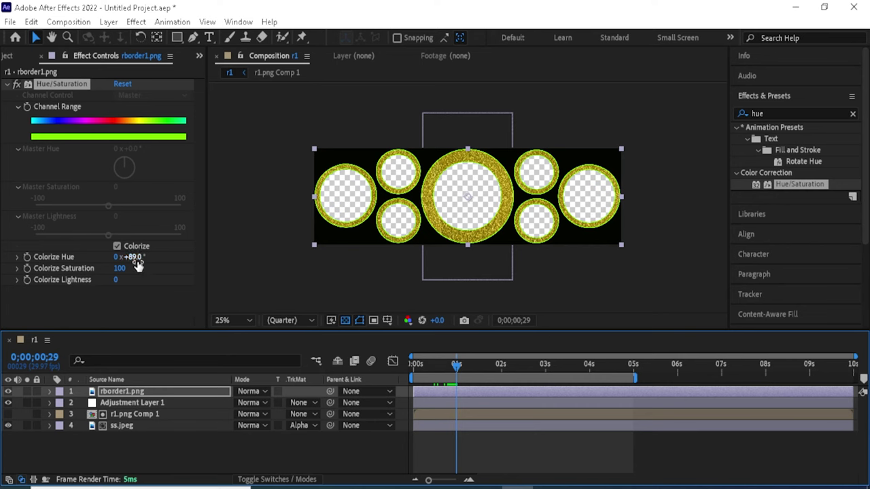
left_click_drag(132, 257, 198, 271)
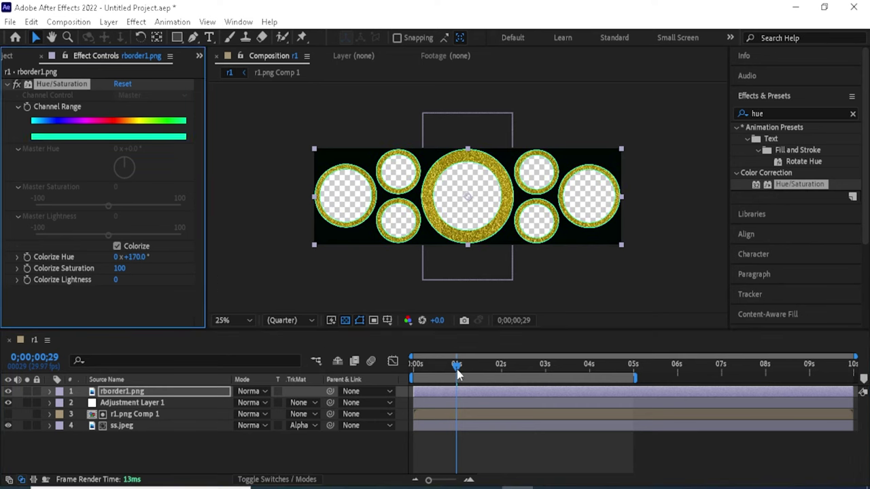
left_click_drag(457, 372, 480, 380)
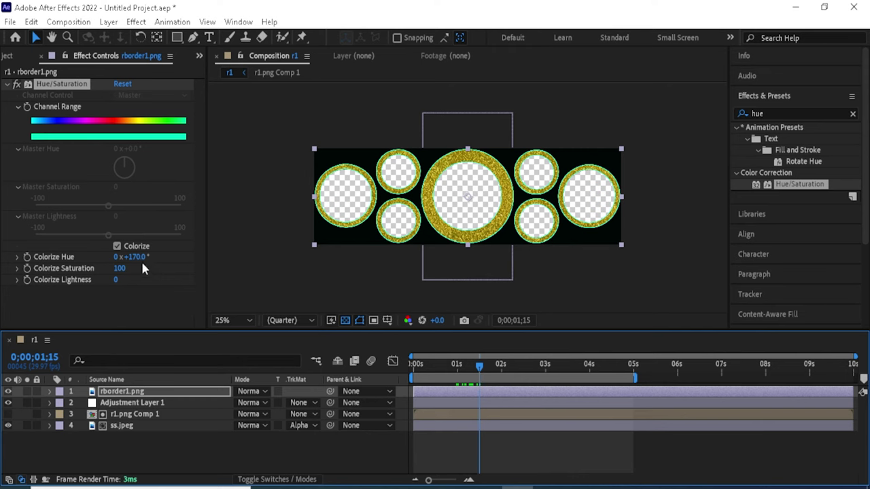
left_click_drag(139, 257, 205, 274)
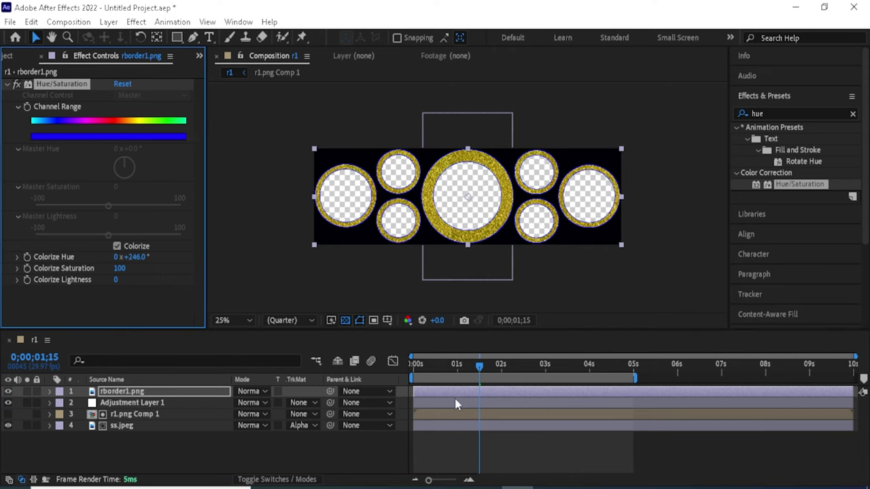
left_click_drag(481, 374, 503, 381)
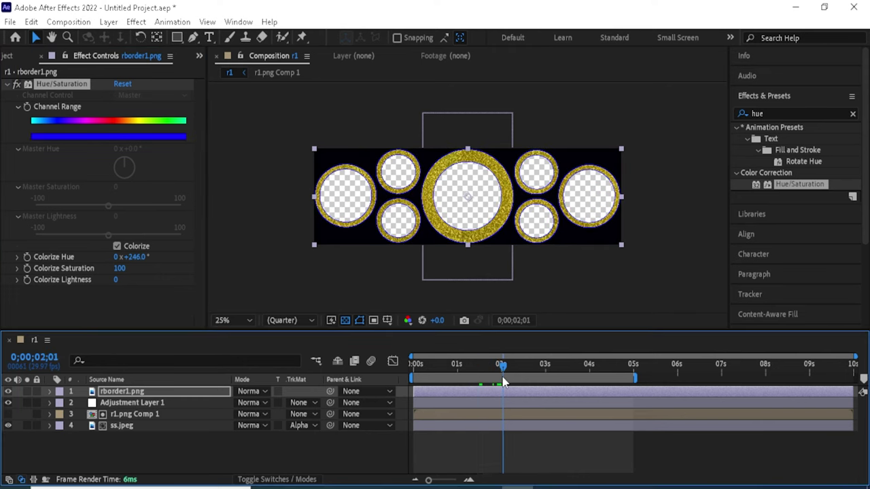
left_click_drag(138, 264, 182, 266)
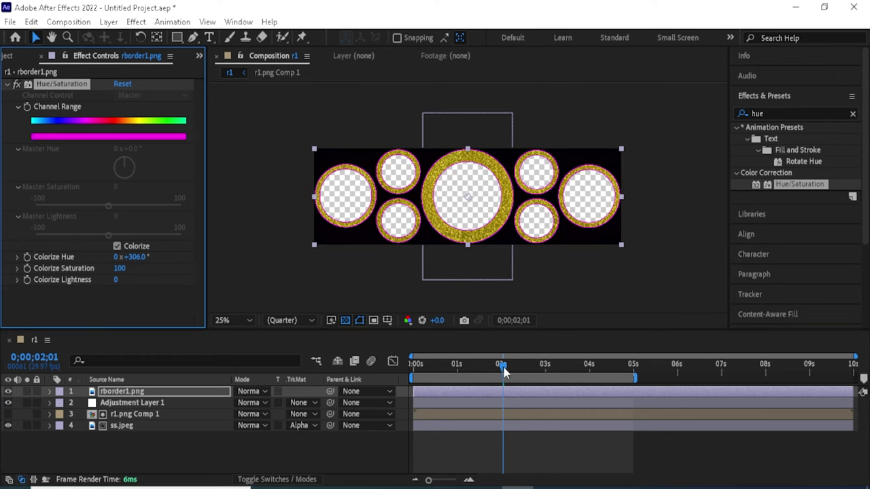
- Try red-orange, yellow and green hues later on, ending at blue with Colorize Hue 1x+226°
left_click_drag(504, 372, 527, 379)
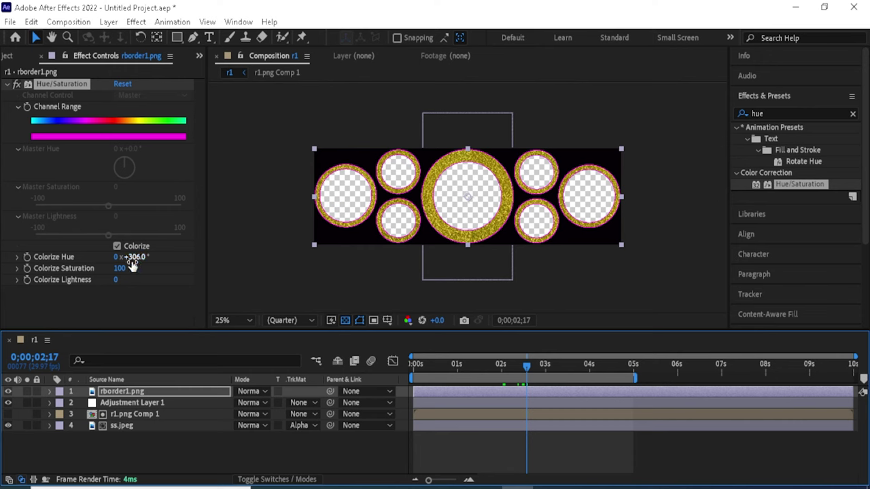
left_click_drag(135, 262, 177, 268)
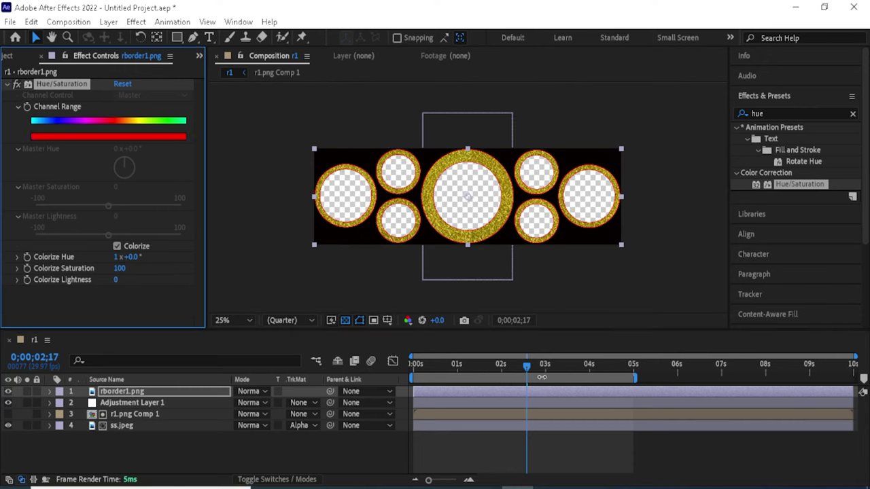
left_click_drag(527, 370, 564, 377)
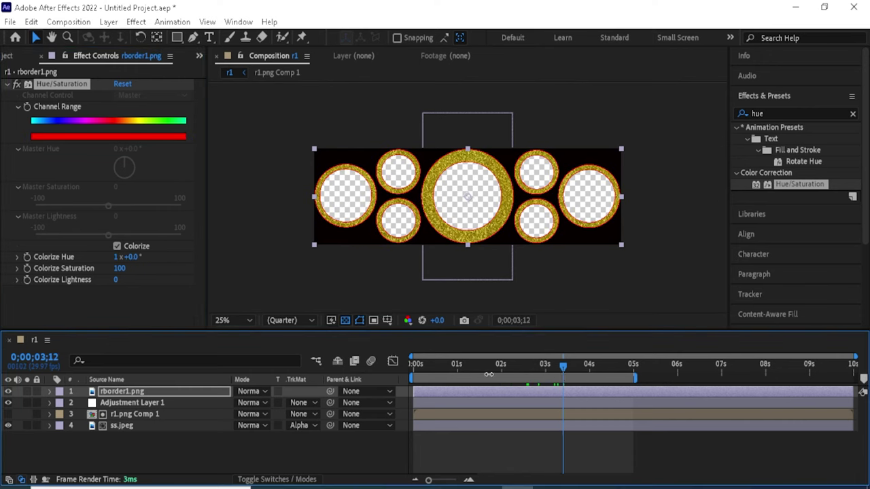
left_click_drag(134, 257, 202, 277)
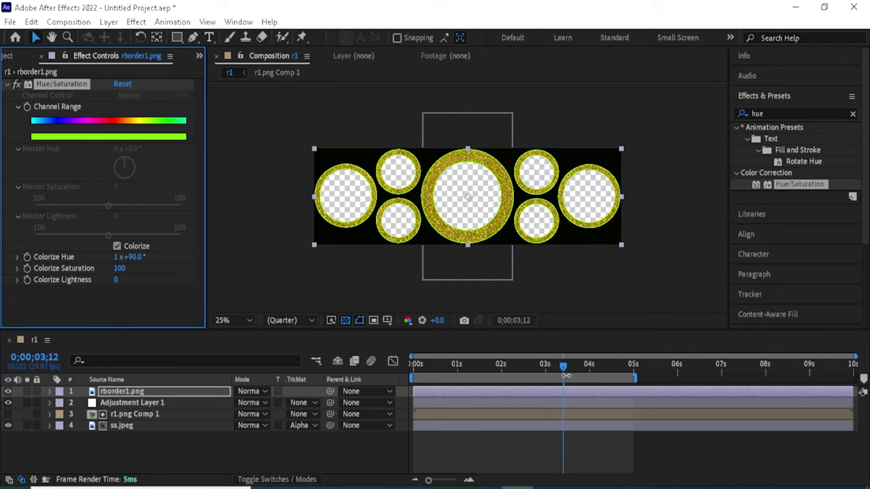
left_click_drag(565, 368, 600, 383)
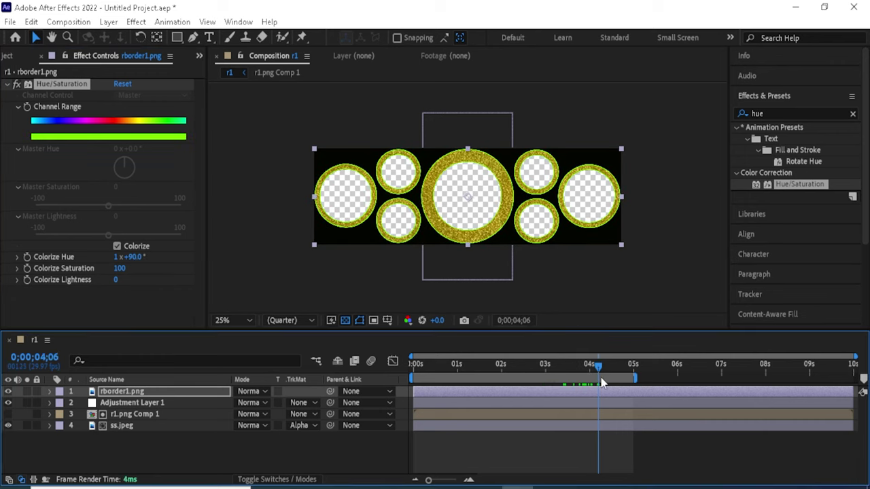
left_click_drag(131, 257, 197, 257)
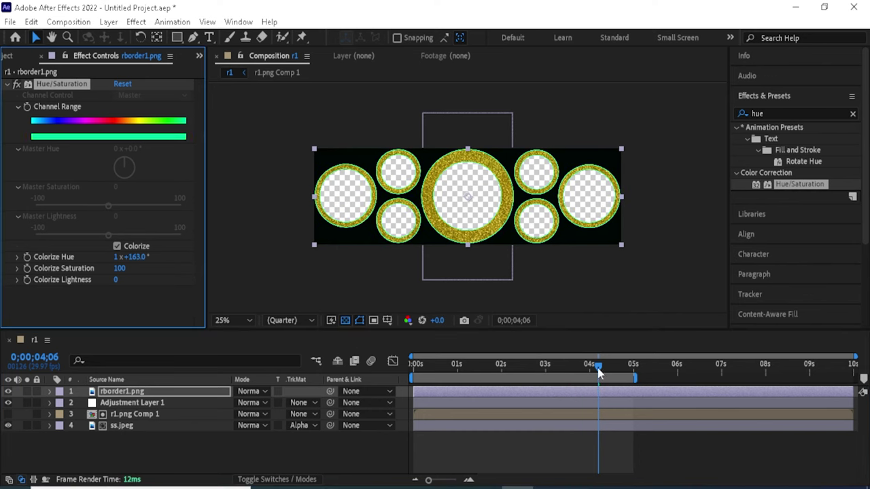
left_click_drag(598, 372, 632, 388)
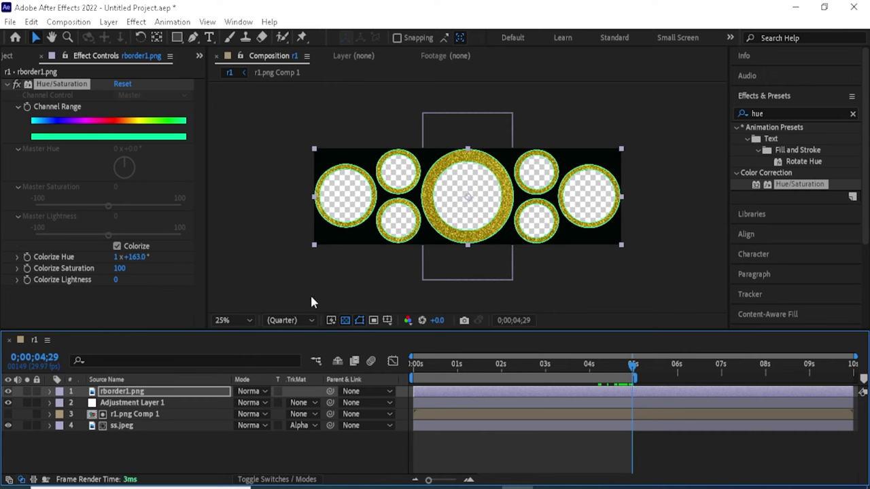
left_click_drag(136, 257, 187, 258)
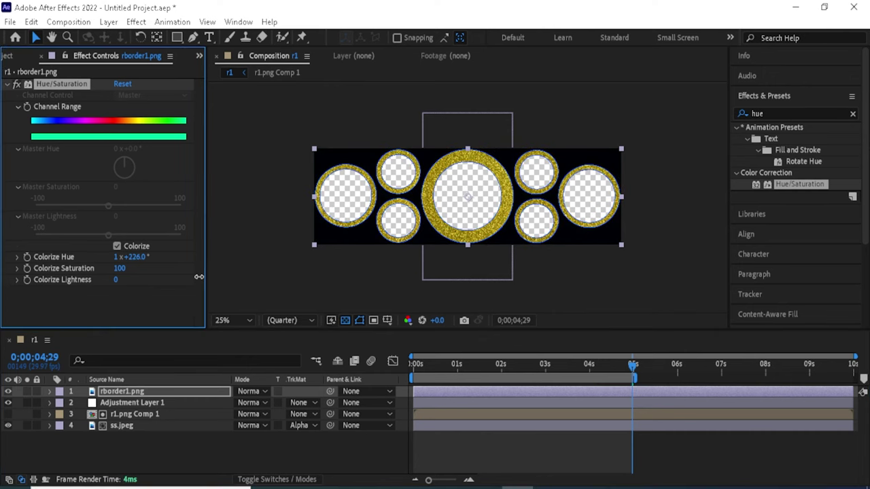
left_click(415, 365)
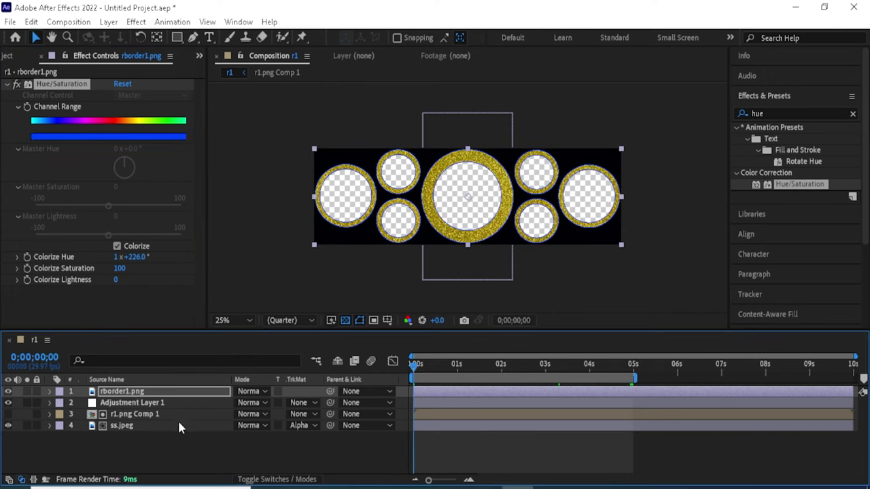
key("h")
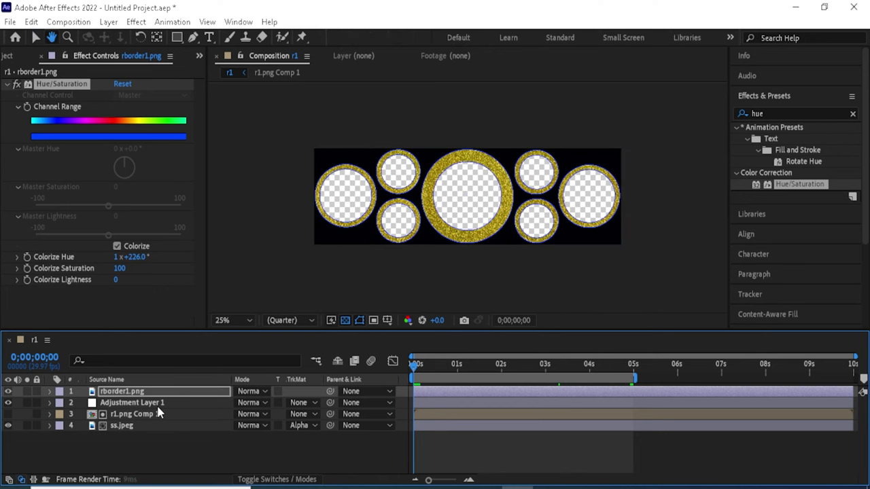
key("space")
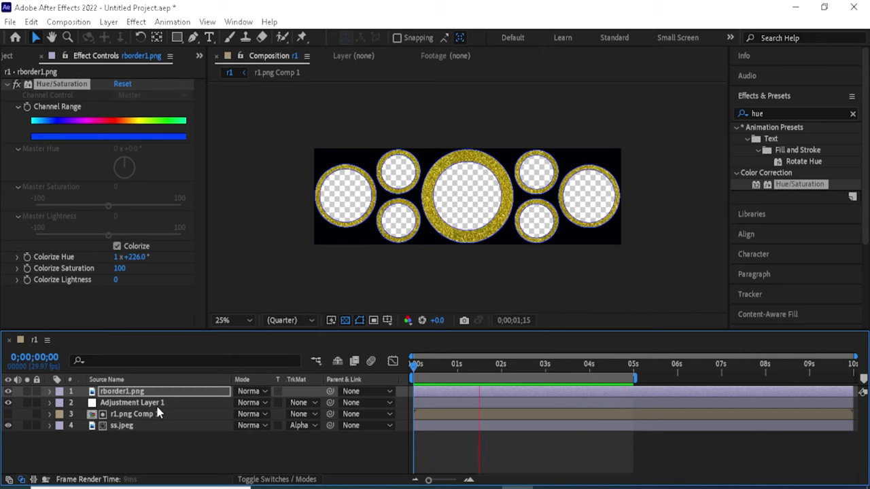
key("space")
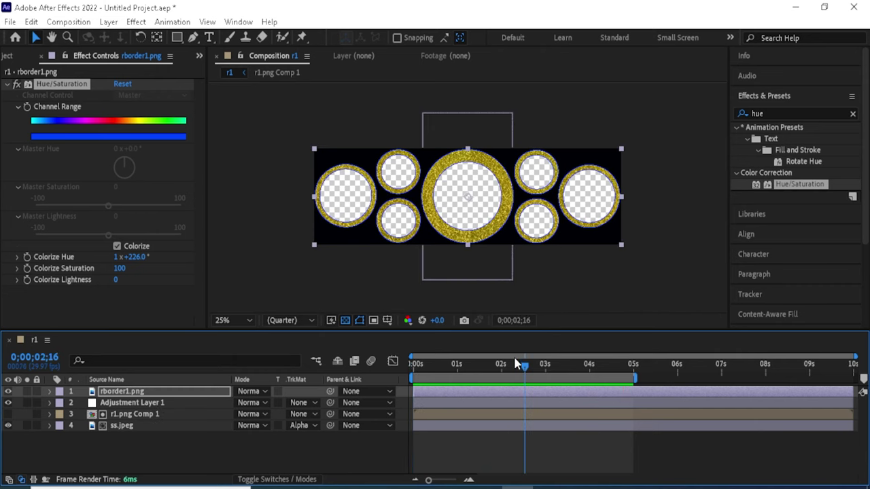
key("Home")
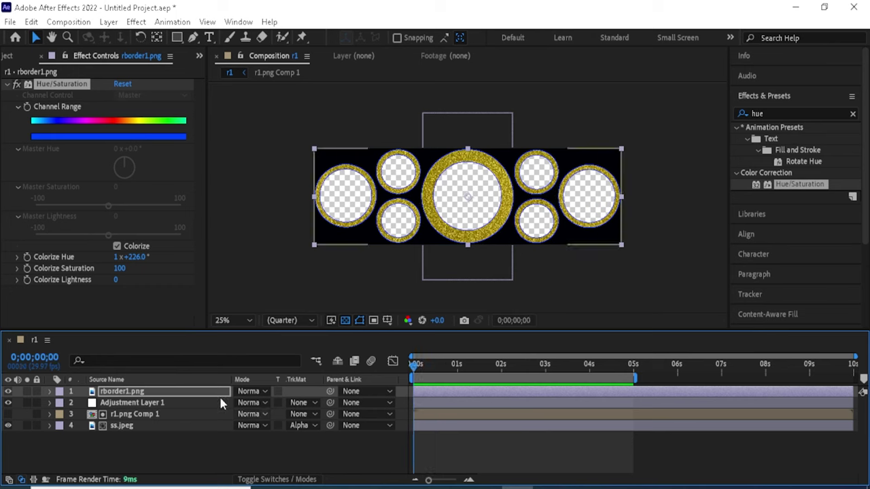
- Enable Colorize Hue keyframing at 0s and key magenta, yellow-green and cyan at 1s, 2s, 3s
left_click(27, 258)
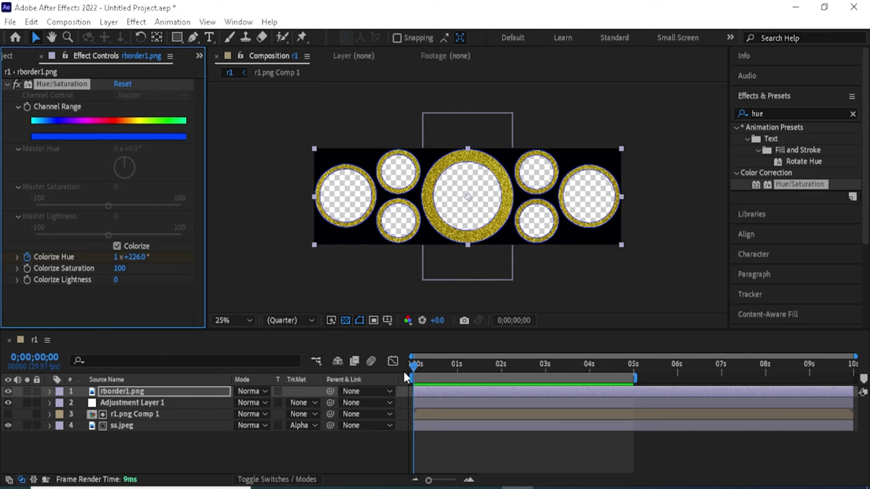
left_click_drag(412, 367, 454, 386)
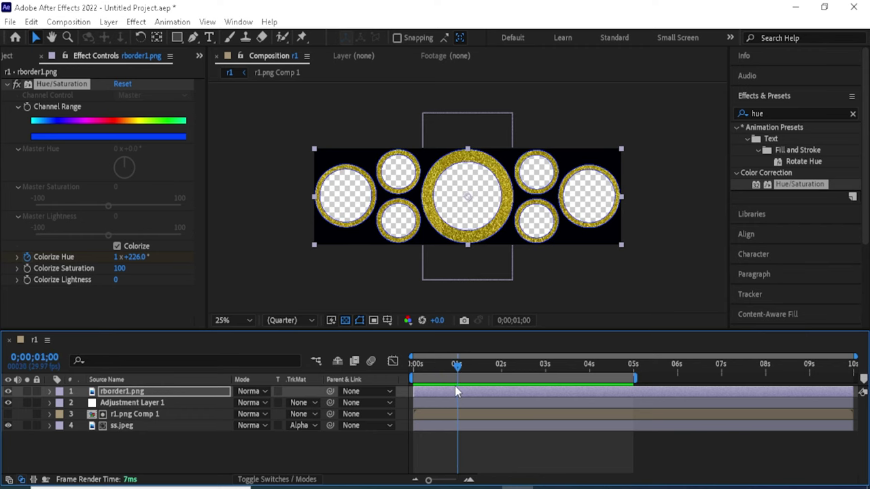
left_click_drag(149, 256, 210, 269)
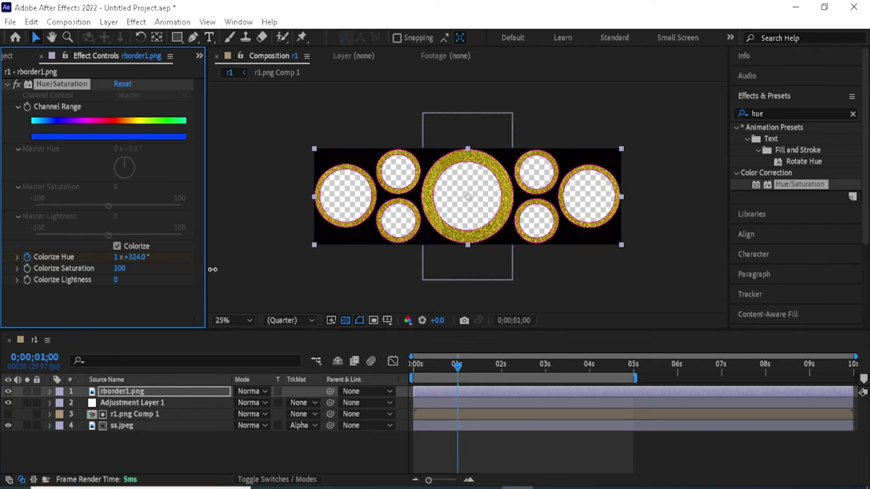
left_click_drag(457, 374, 502, 374)
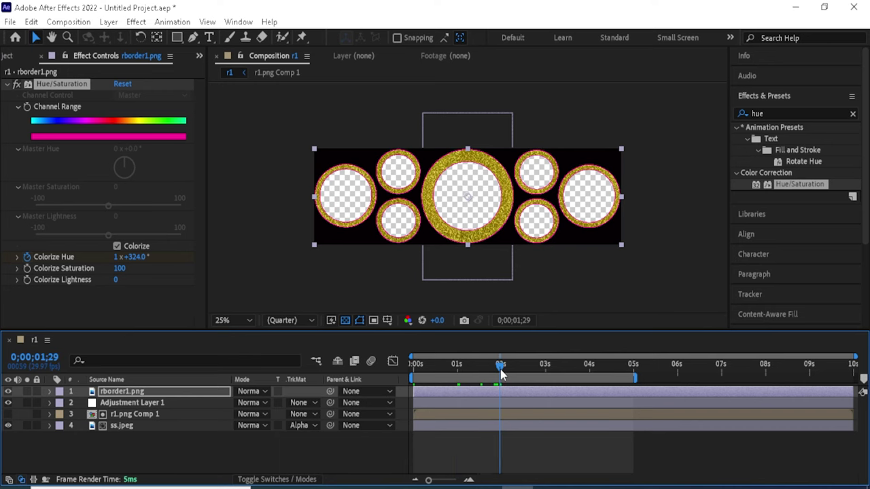
left_click_drag(140, 258, 234, 271)
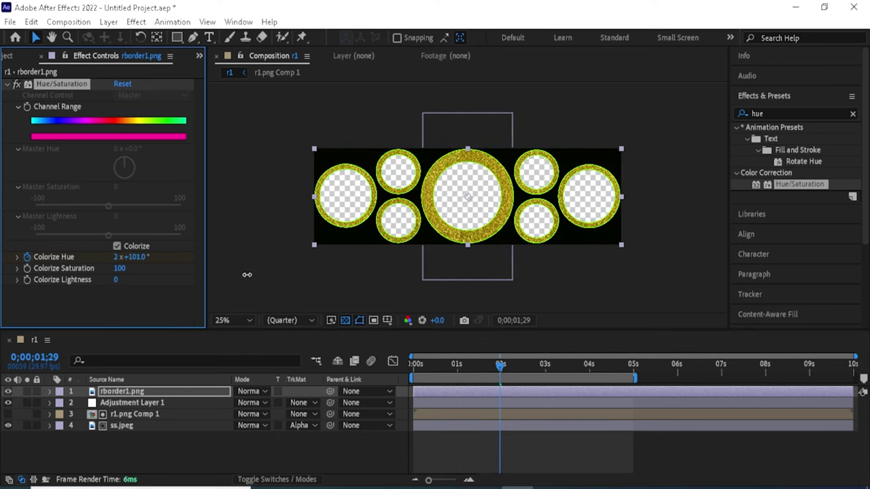
left_click_drag(501, 368, 547, 384)
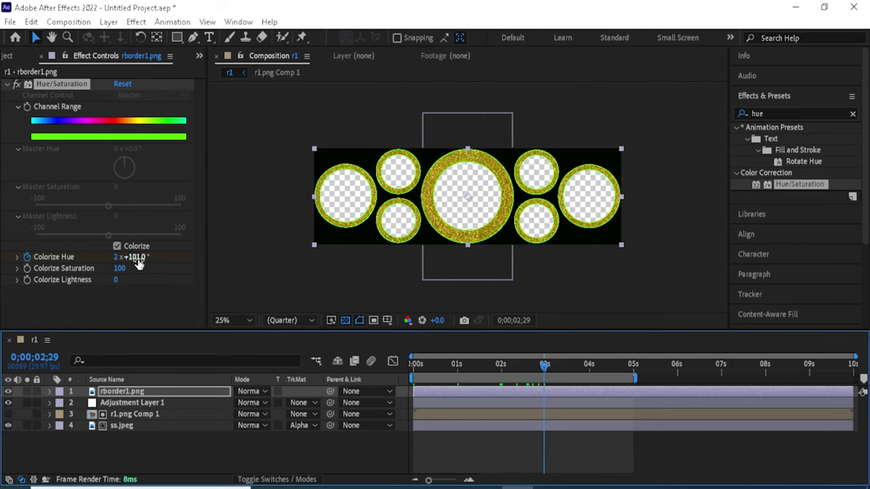
left_click_drag(138, 263, 184, 266)
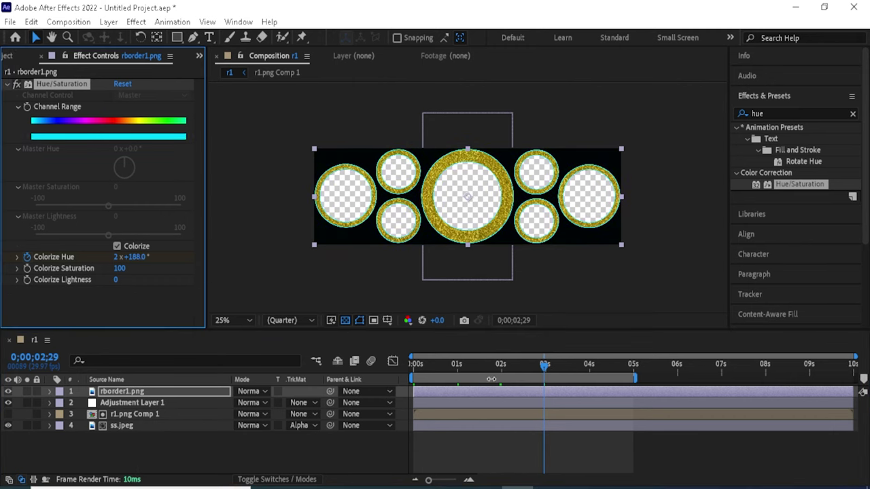
- Key purple at 4s (2x+286°) and red at 5s (2x+350°), then return to the start
left_click_drag(548, 379, 591, 386)
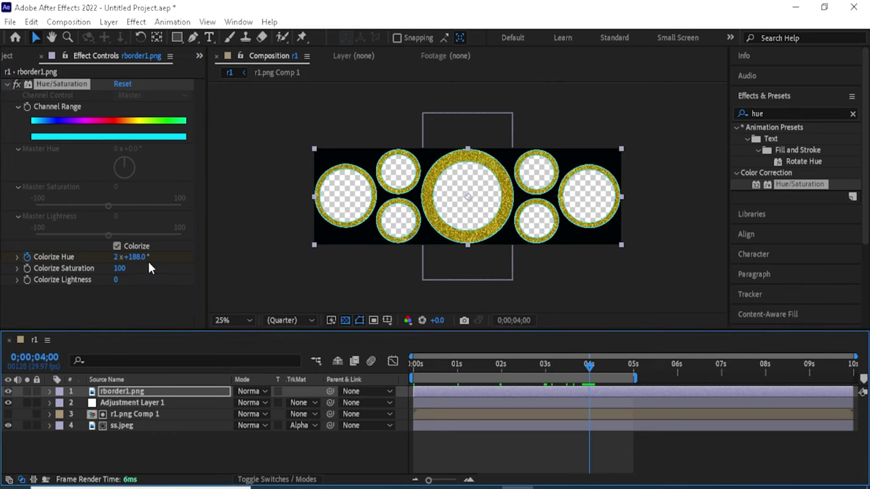
left_click_drag(138, 264, 185, 267)
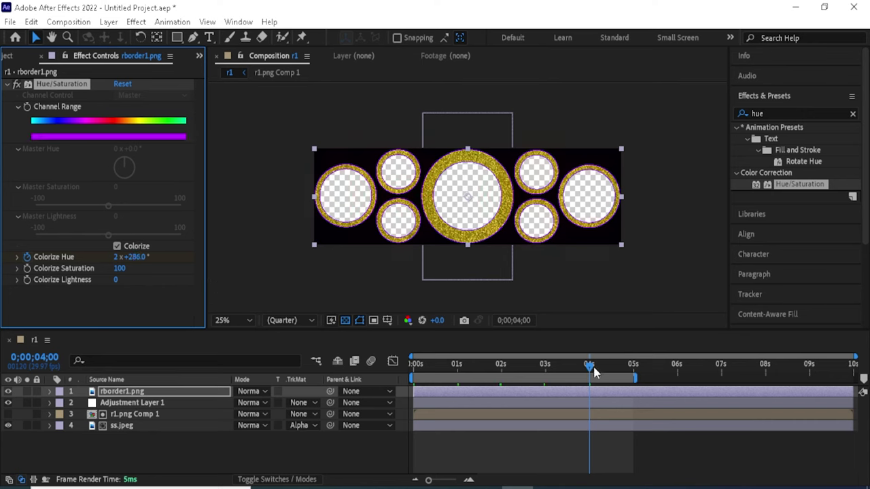
left_click_drag(591, 372, 634, 394)
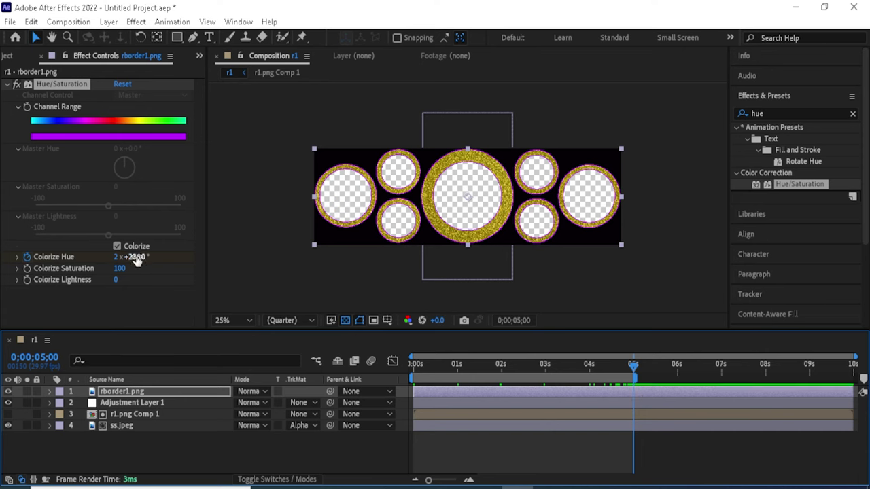
mouse_move(134, 258)
left_mouse_down()
mouse_move(208, 272)
mouse_move(193, 276)
left_mouse_up()
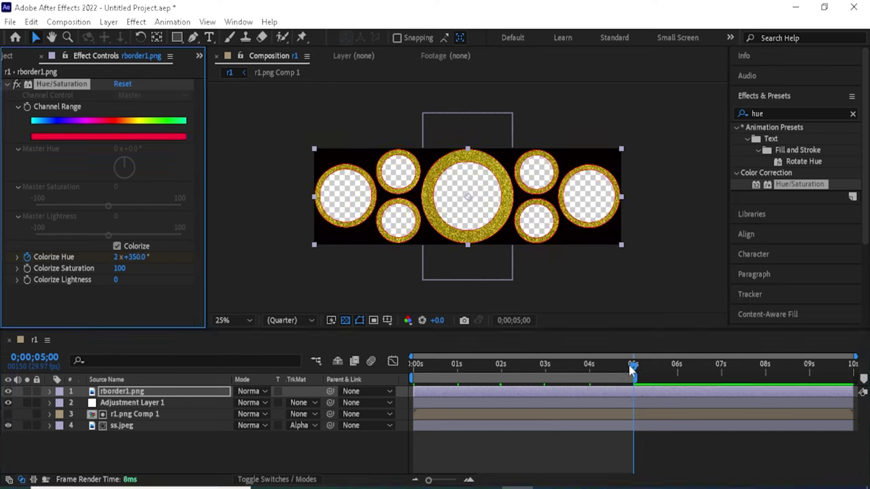
left_click_drag(632, 369, 312, 366)
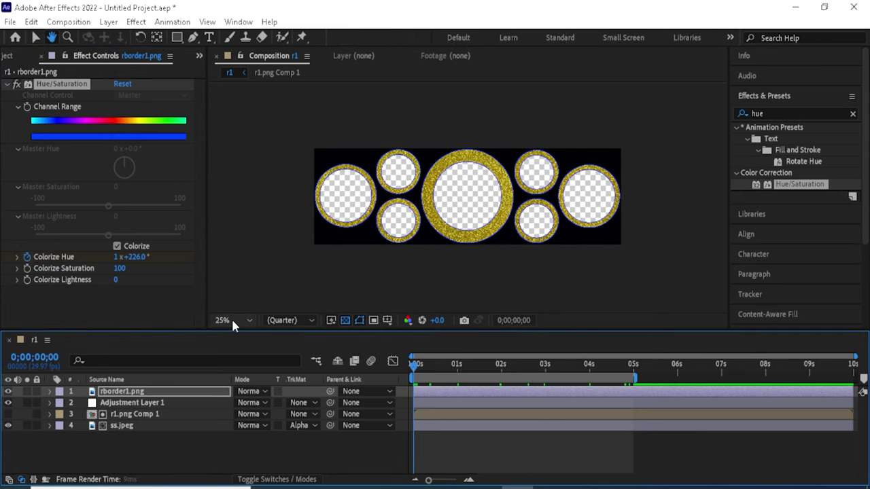
key("space")
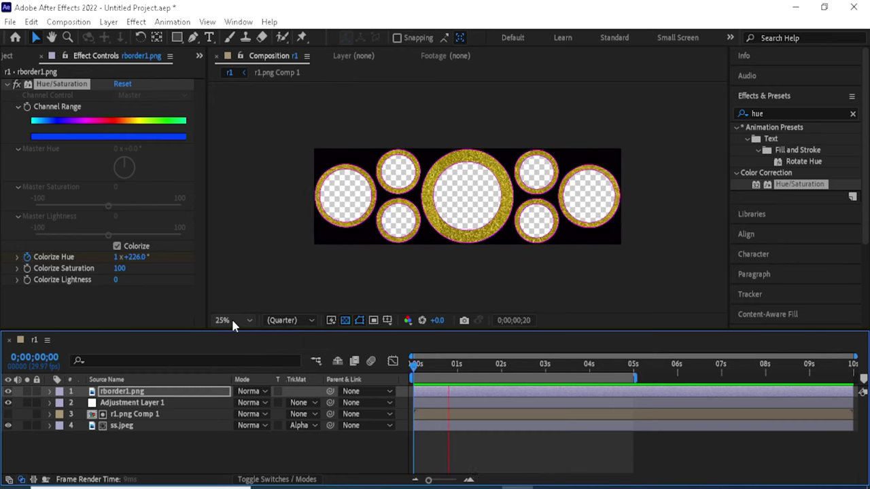
key("period")
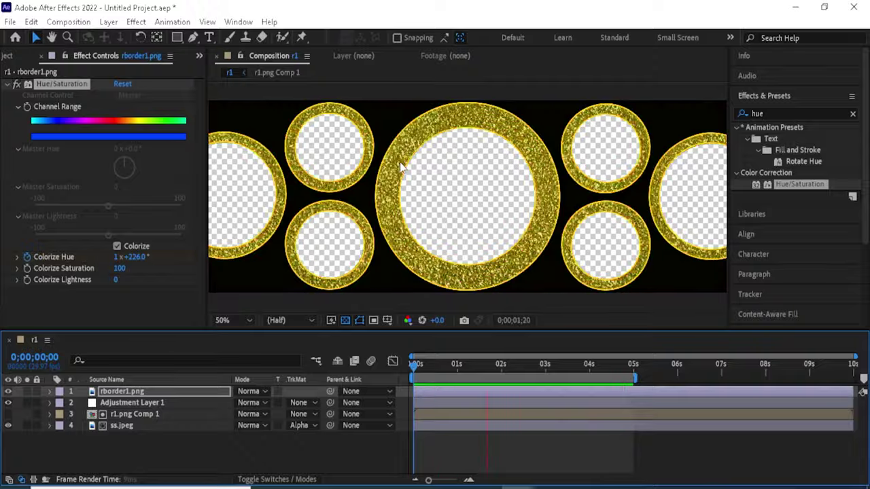
- Add the r1 composition to the Render Queue and open its High Quality output module
left_click(58, 25)
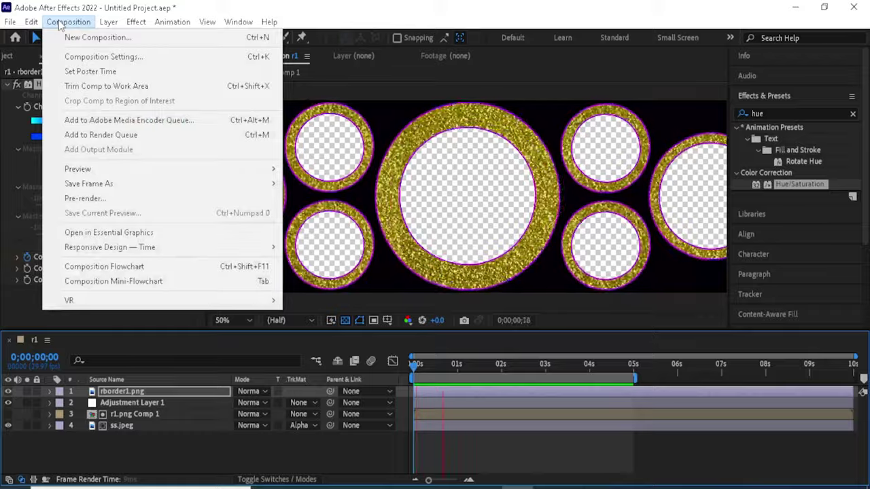
left_click(100, 138)
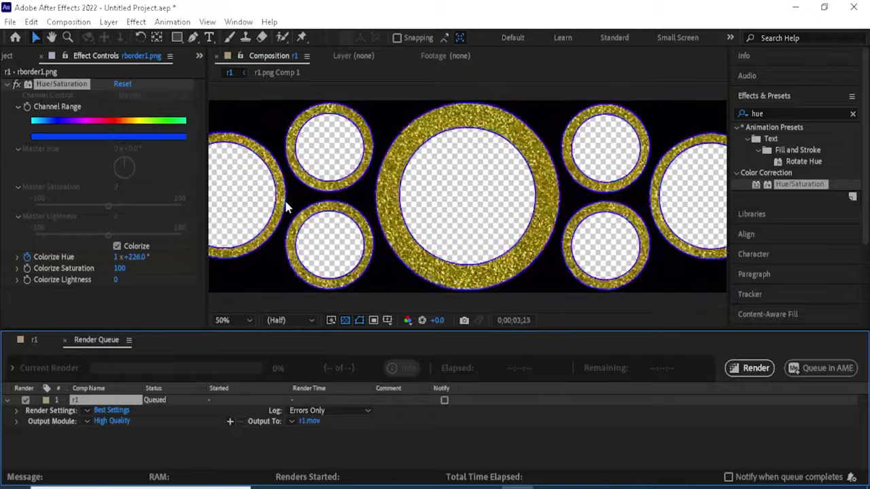
left_click(116, 421)
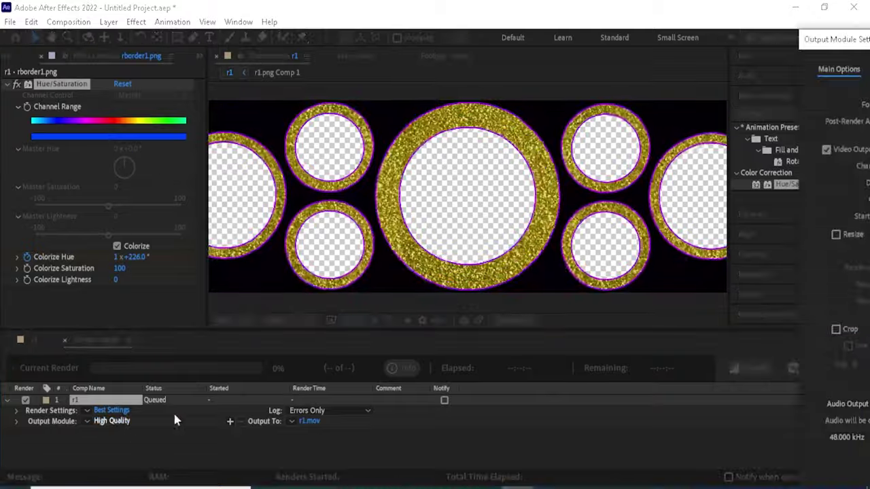
- Set the output format to DXV 3 and confirm its compression options
mouse_move(861, 44)
left_mouse_down()
mouse_move(197, 58)
mouse_move(197, 27)
left_mouse_up()
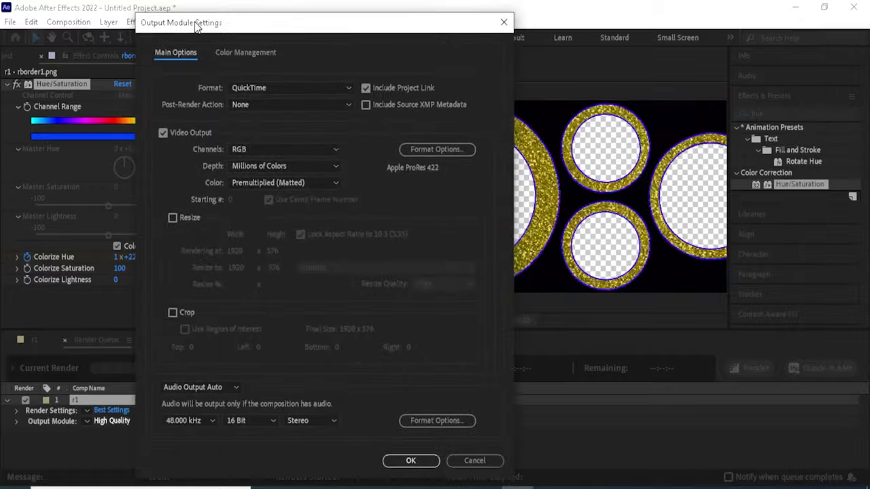
left_click(249, 88)
left_click(262, 143)
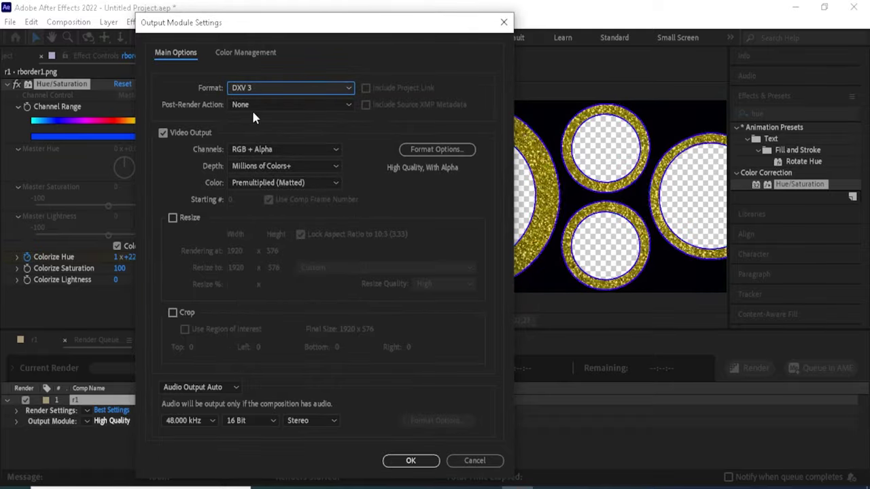
left_click(256, 88)
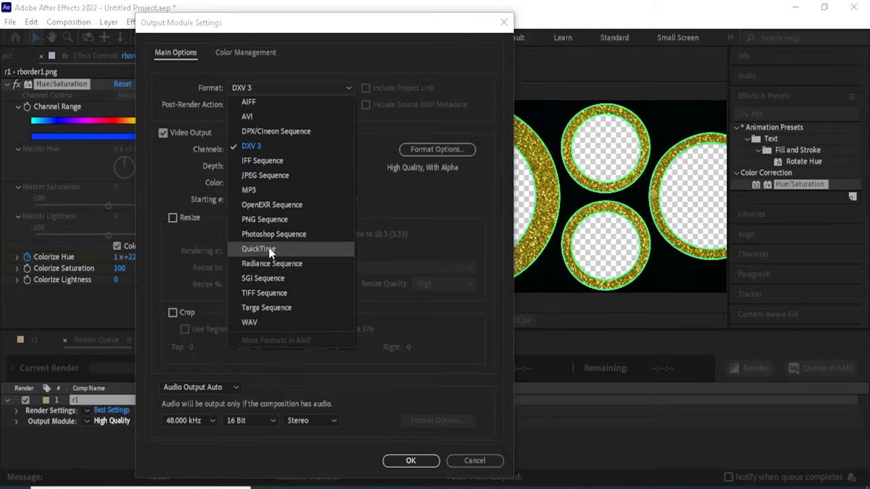
left_click(413, 188)
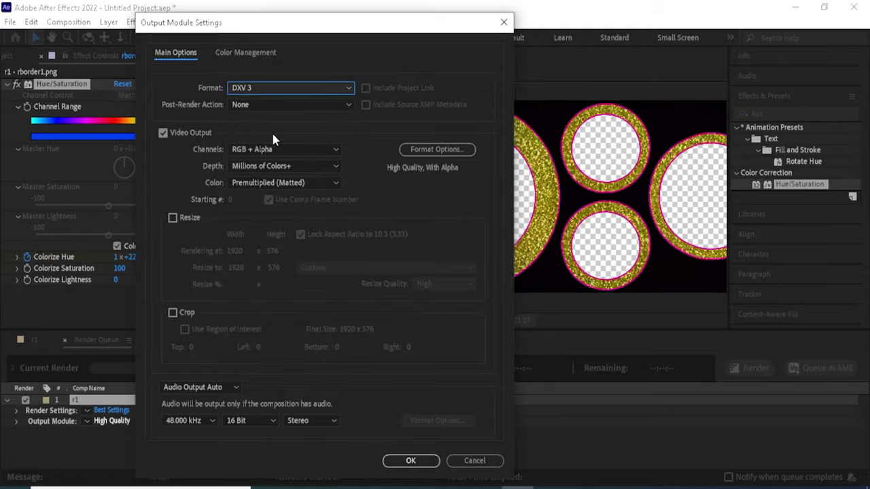
left_click(442, 149)
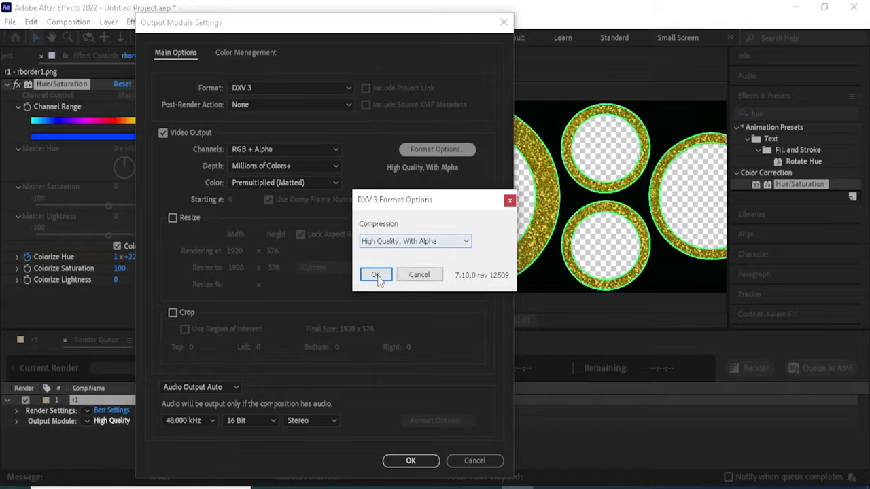
left_click(376, 275)
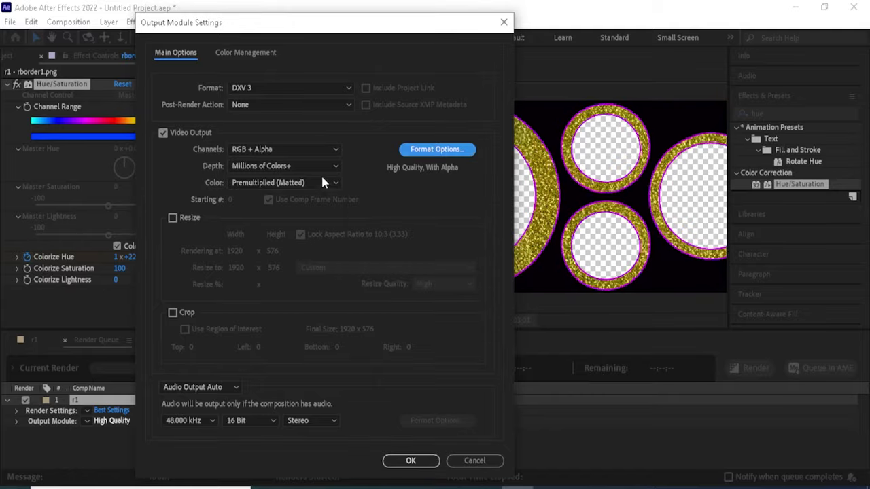
- Switch the format to QuickTime and review its options, keeping ProRes 4444
left_click(267, 87)
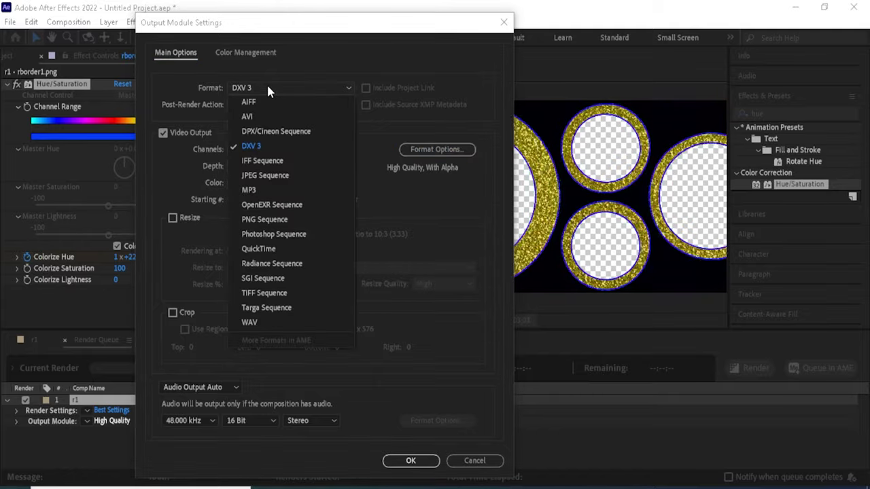
left_click(270, 251)
left_click(418, 149)
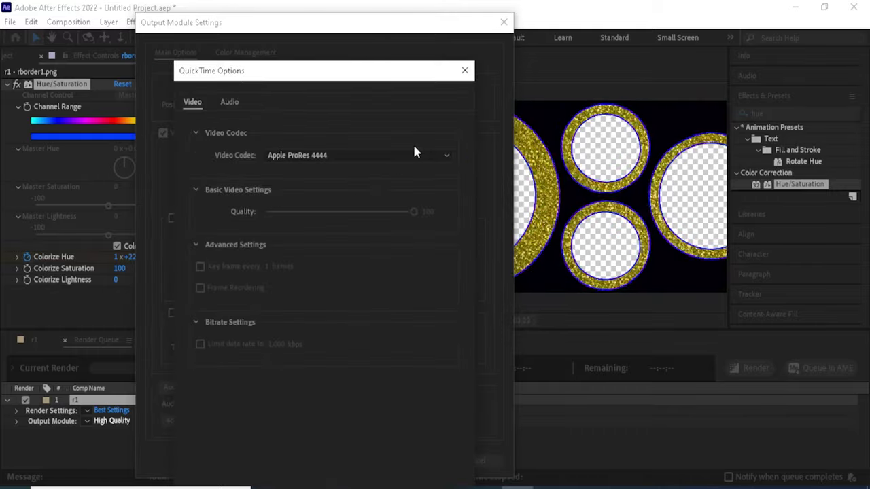
left_click(376, 155)
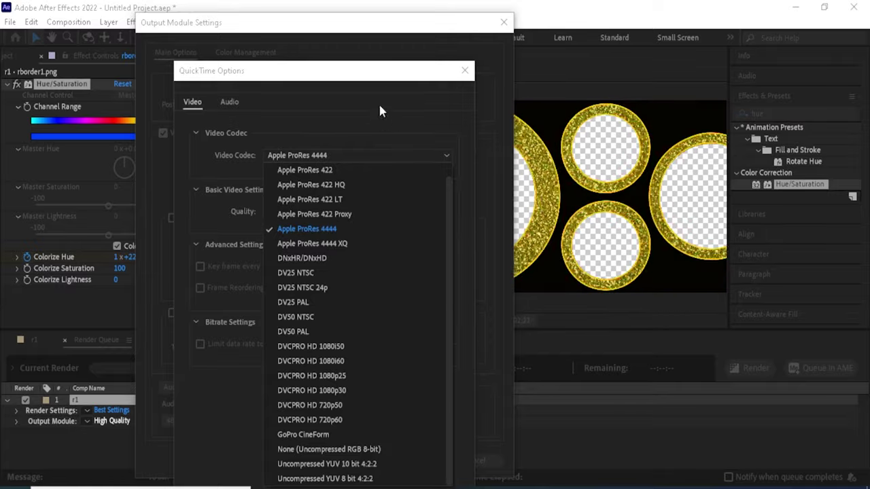
left_click(344, 74)
mouse_move(349, 78)
left_mouse_down()
mouse_move(354, 17)
mouse_move(348, 146)
mouse_move(369, 50)
left_mouse_up()
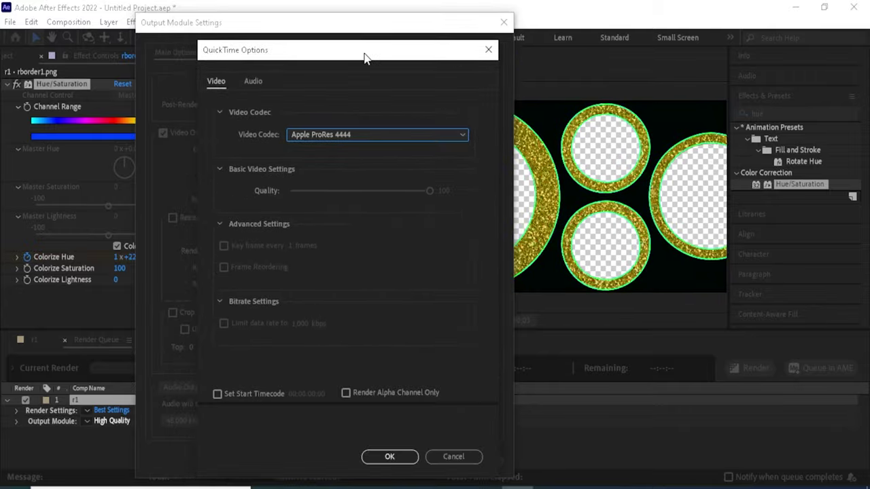
left_click(390, 457)
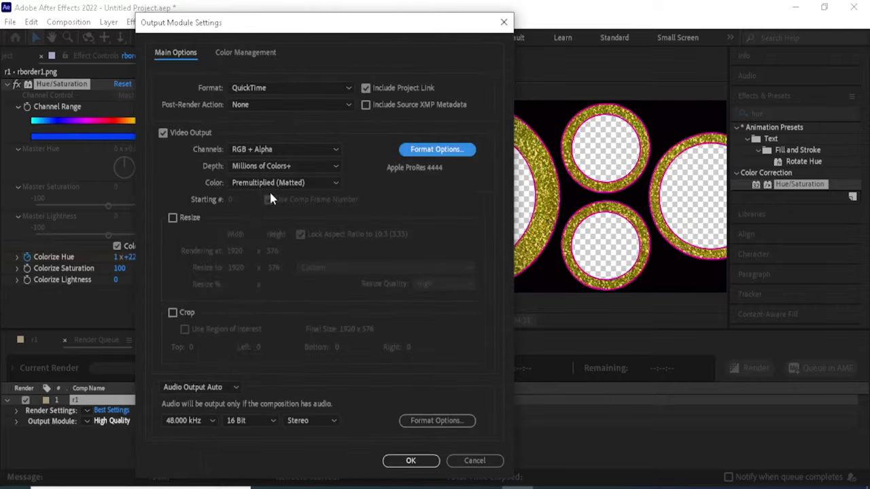
- Return to DXV 3 with RGB + Alpha channels and High Quality, With Alpha compression, and apply
left_click(266, 151)
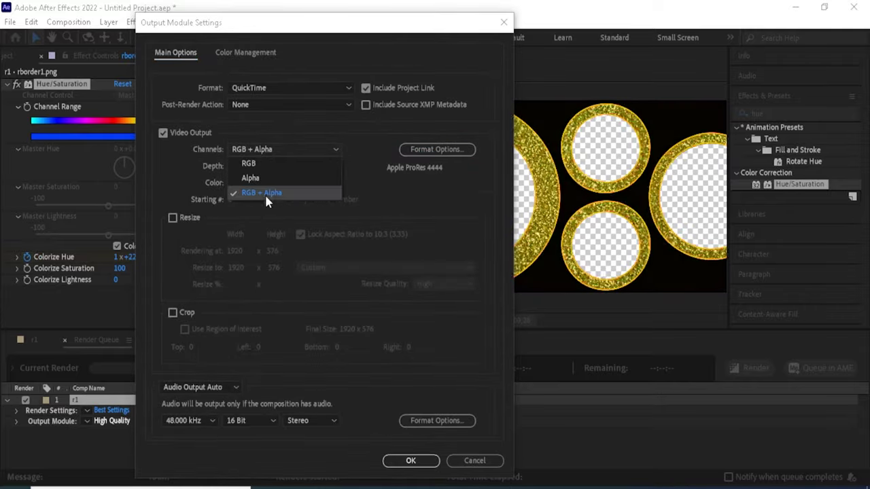
left_click(307, 193)
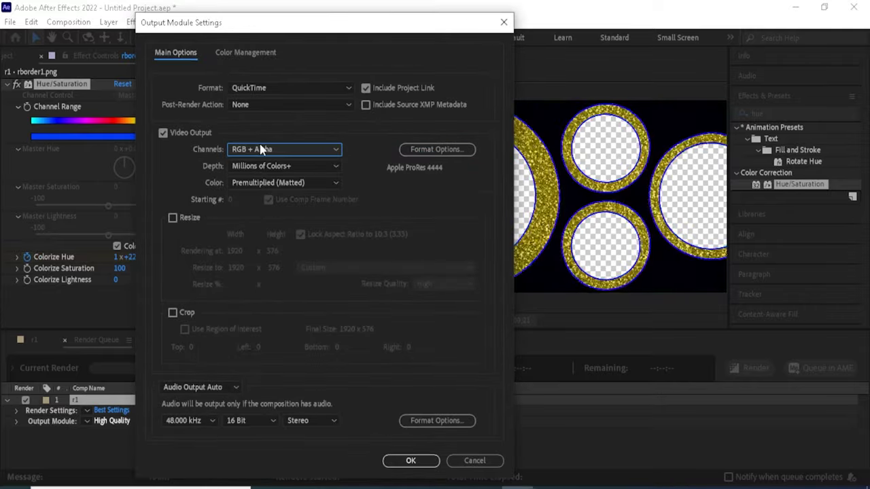
left_click(268, 86)
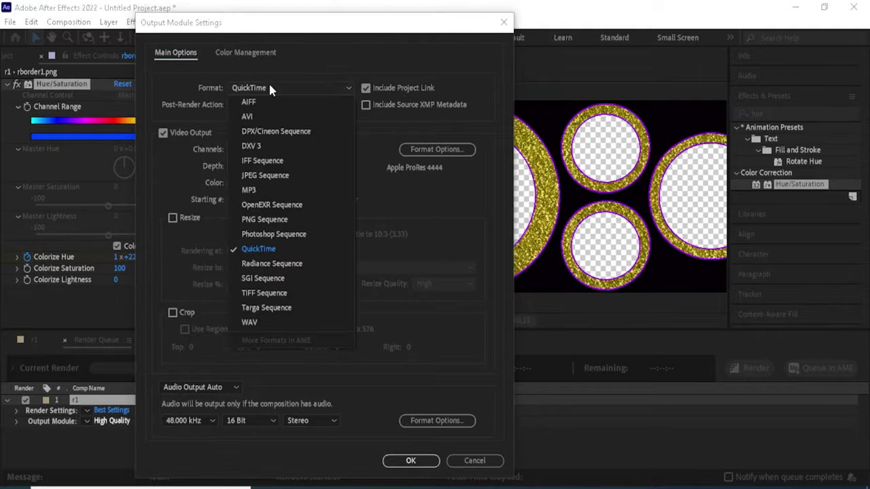
left_click(271, 146)
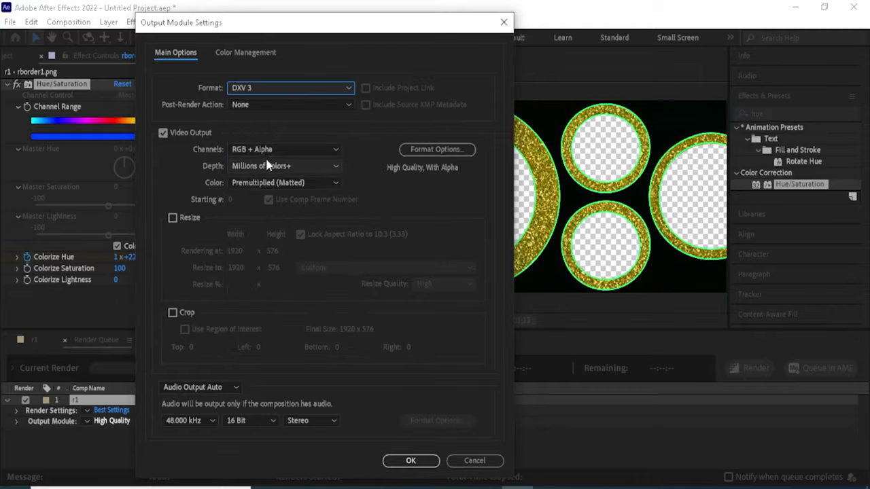
left_click(289, 149)
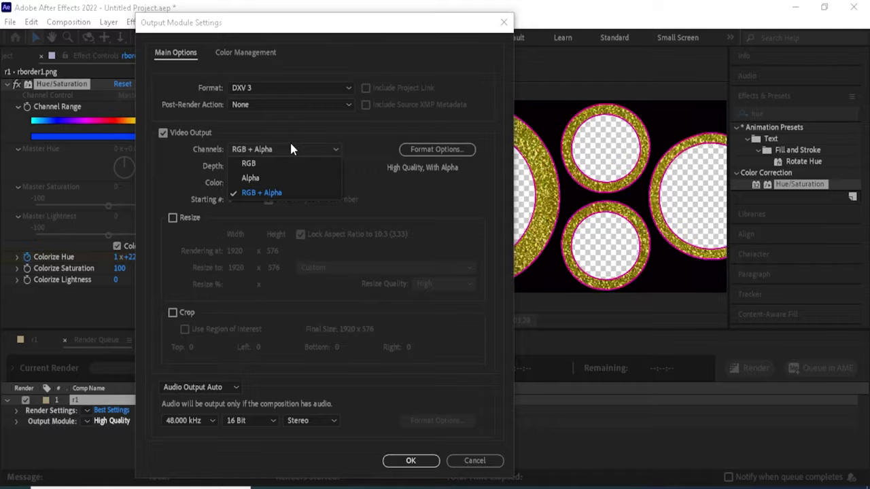
left_click(290, 151)
left_click(437, 149)
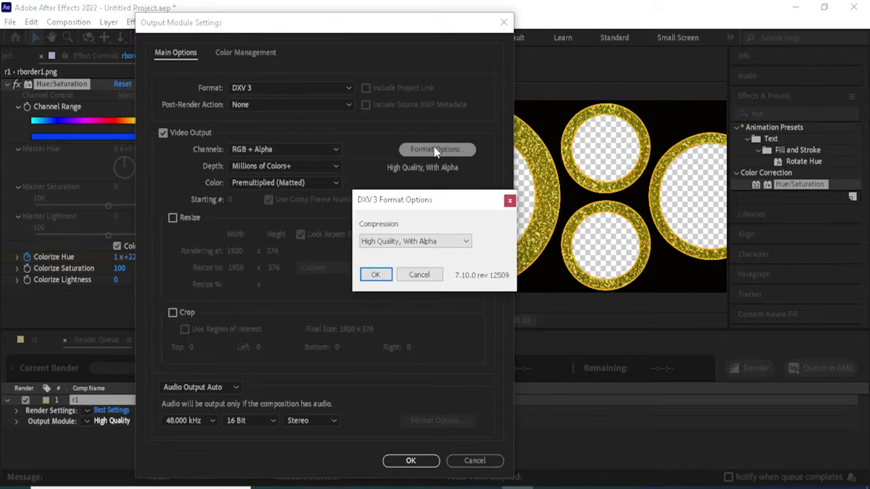
left_click(376, 274)
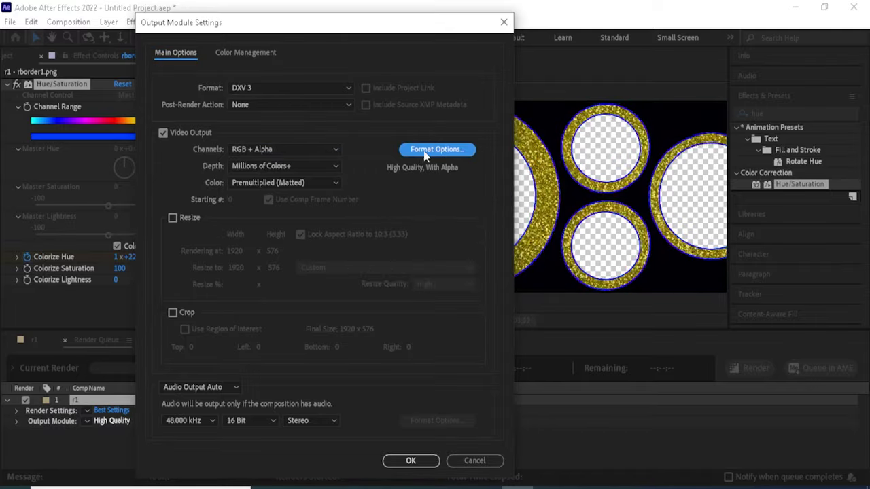
left_click(411, 461)
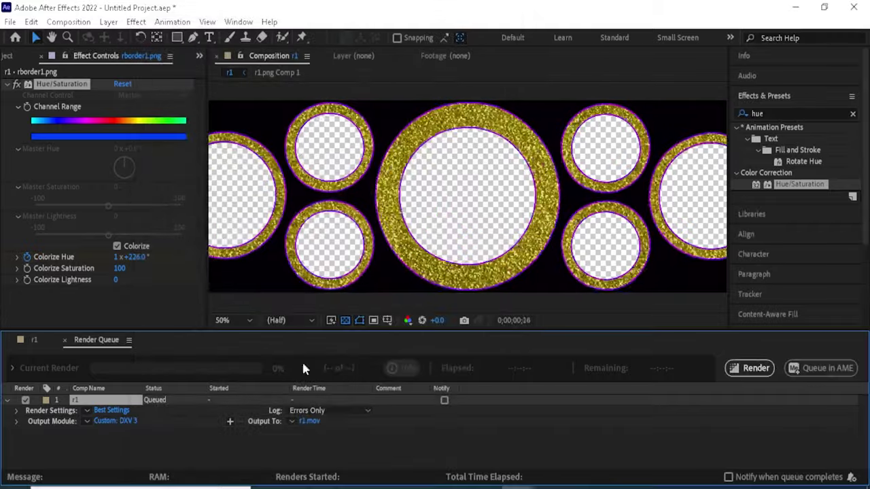
- Change the render output location to the Desktop with file name abc.mov
left_click(312, 421)
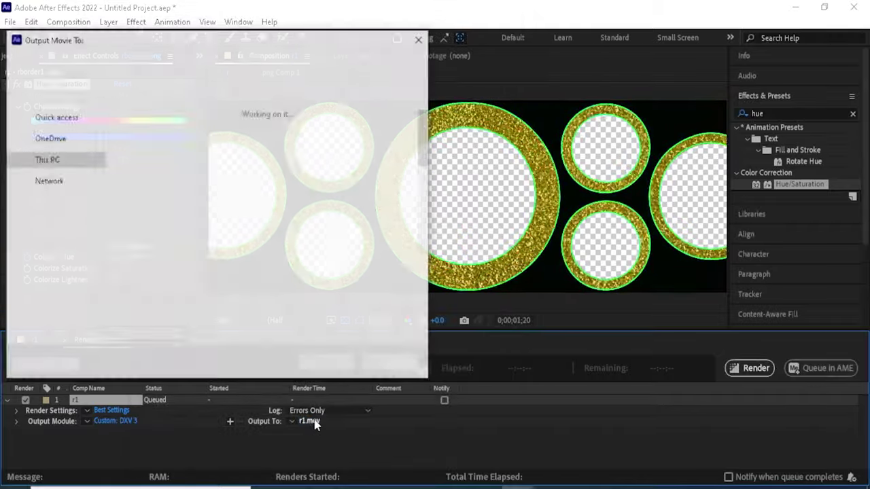
left_click(48, 143)
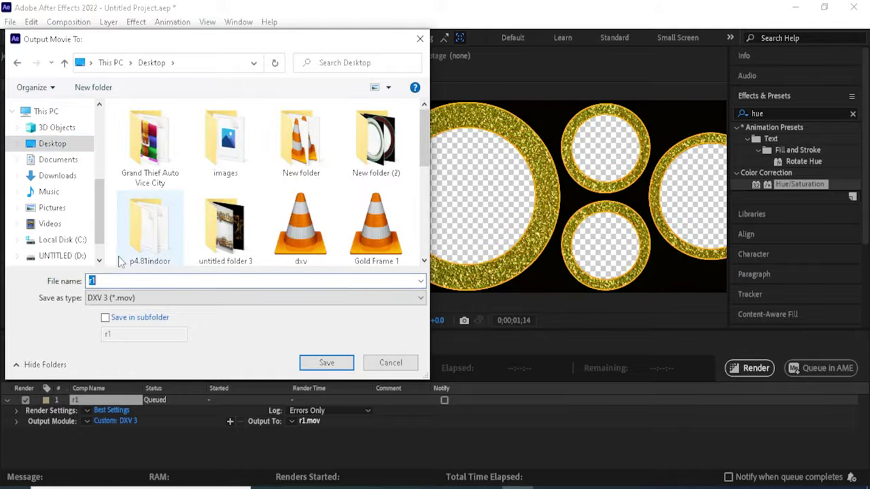
type("ab")
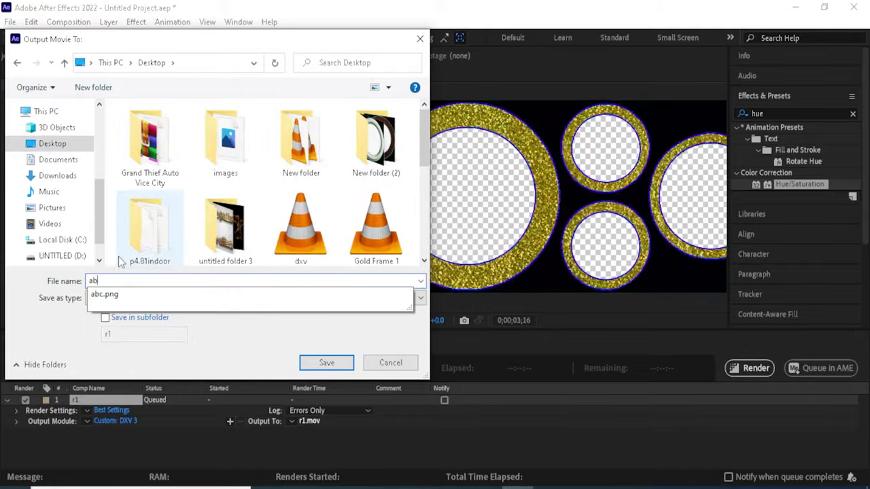
type("c")
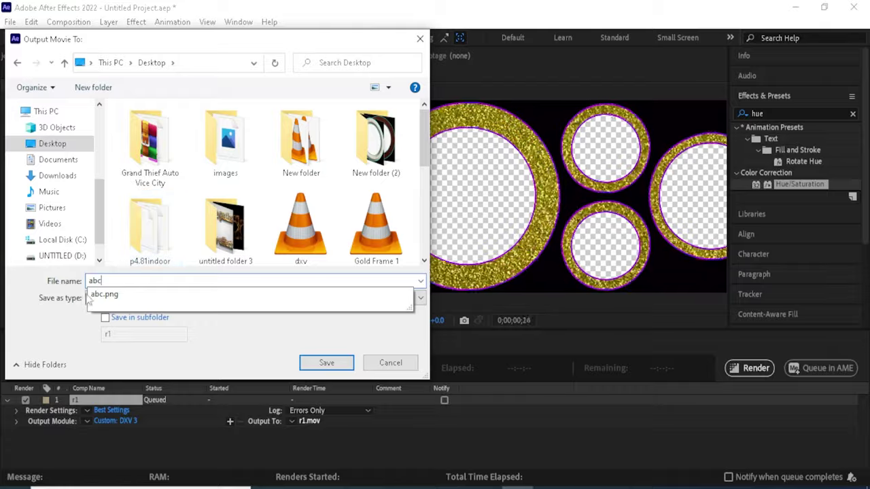
left_click(320, 363)
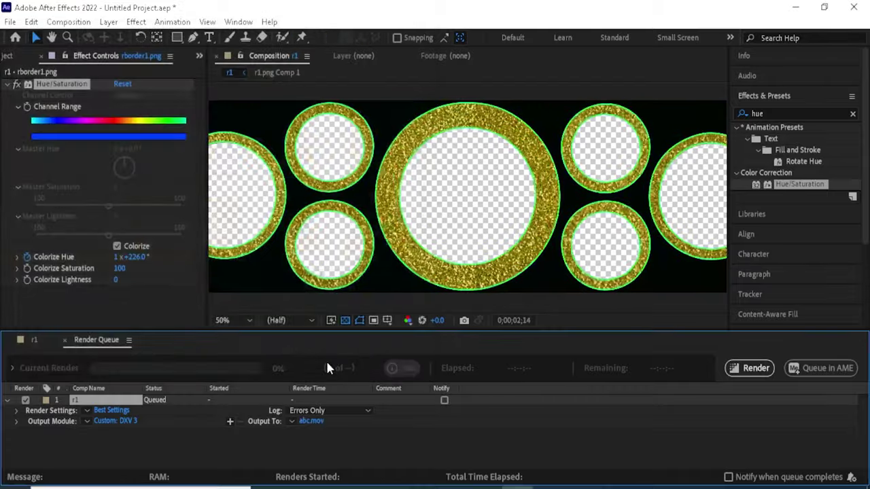
- Render the queued r1 composition to abc.mov, then return to the r1 timeline
left_click(749, 374)
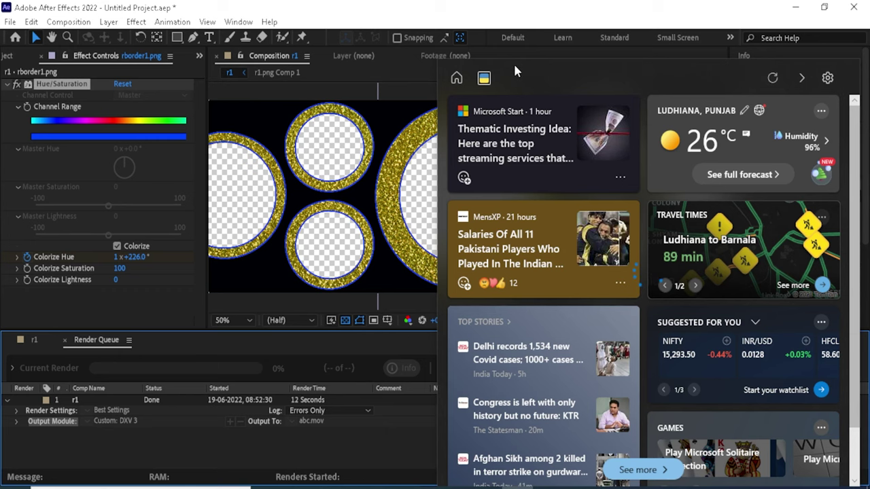
left_click(513, 62)
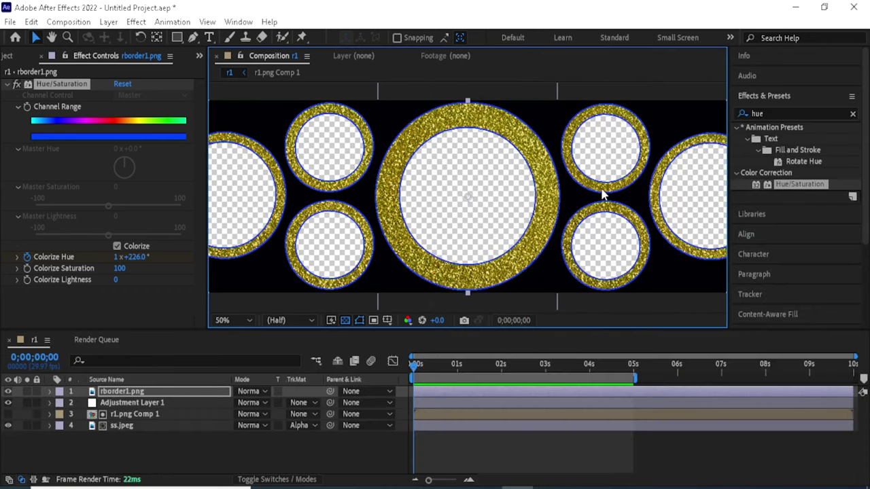